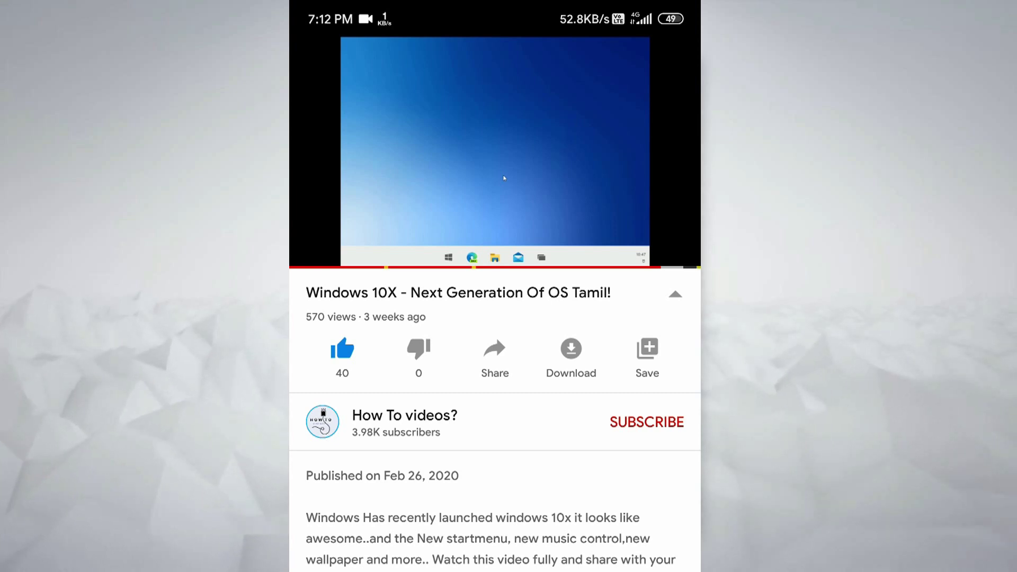
# Subscribe to the How To videos? channel and set its notification bell to All
pyautogui.click(647, 421)
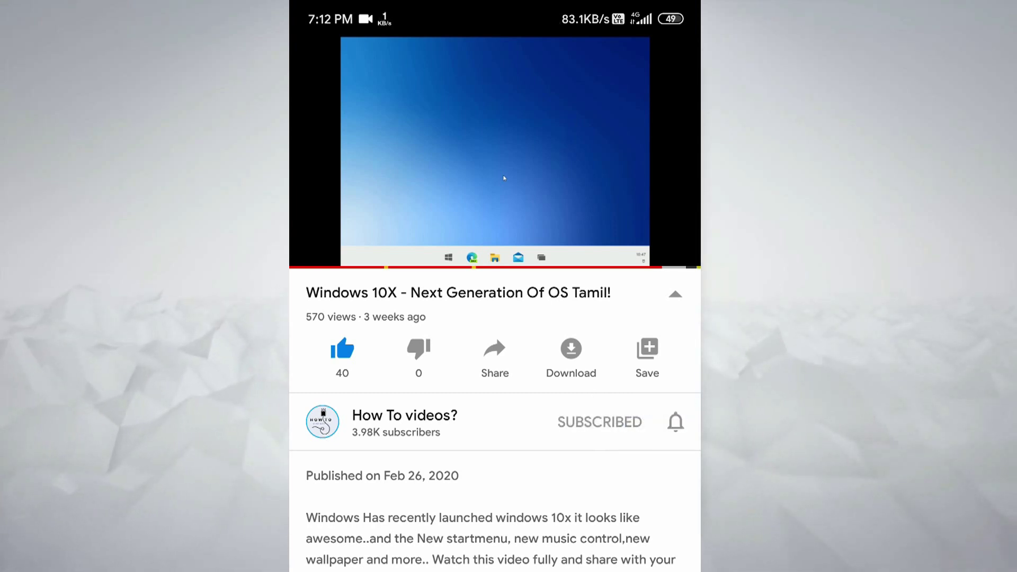
pyautogui.click(675, 422)
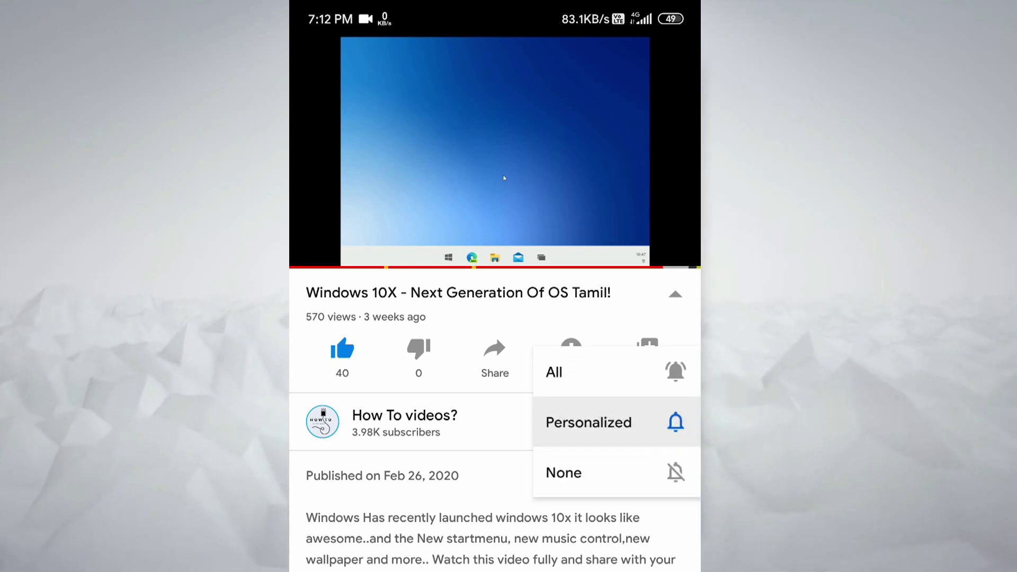
pyautogui.click(665, 371)
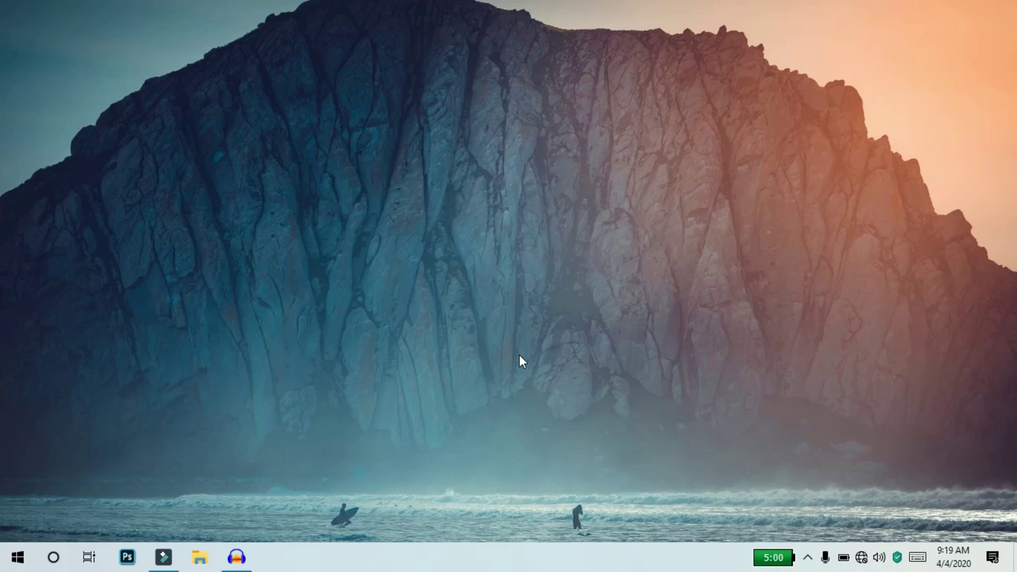
# Open the C:\Windows\Temp folder with the temp Run command, granting folder access
pyautogui.press('super+r')
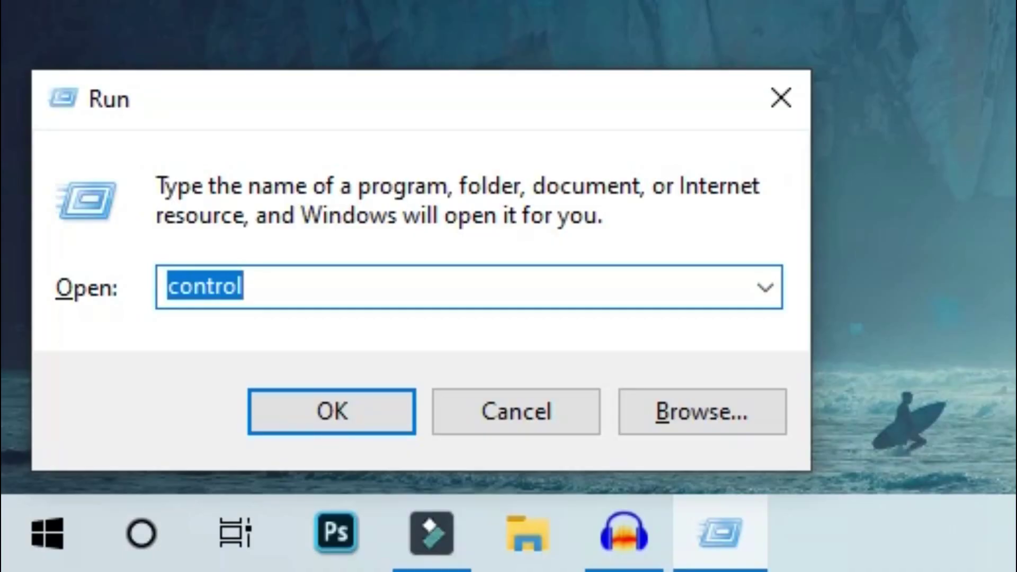
pyautogui.press('BackSpace')
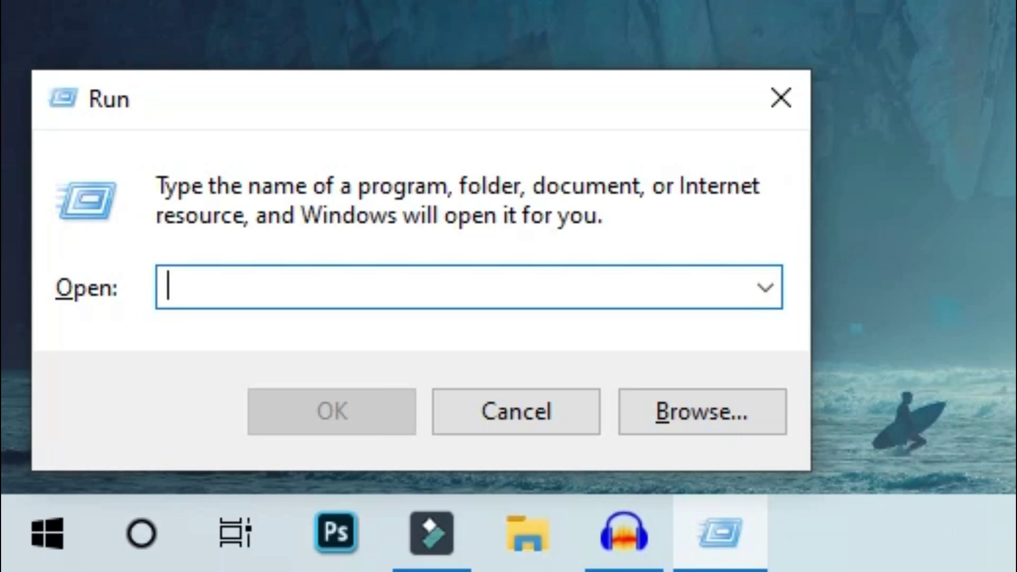
pyautogui.write('temp')
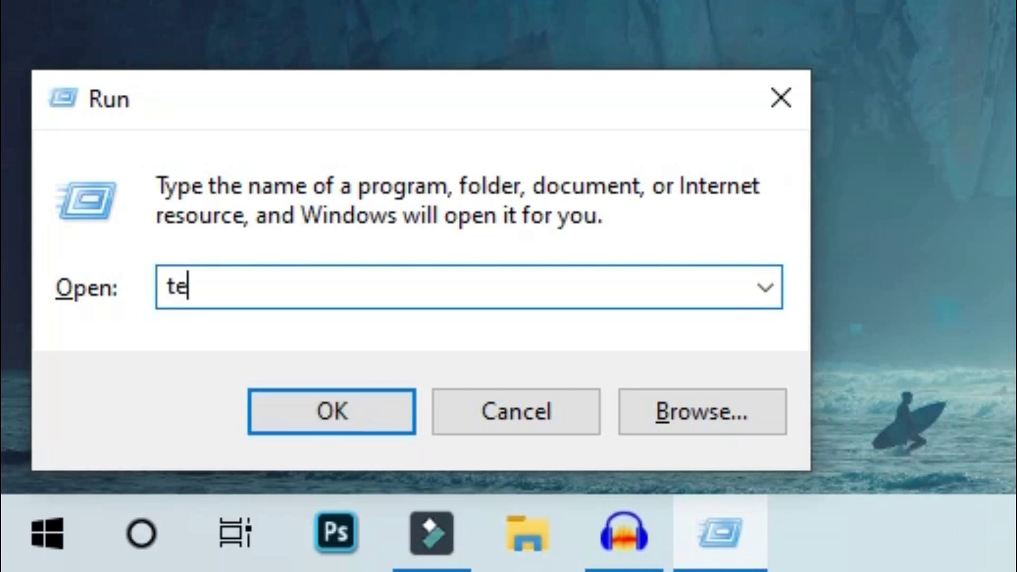
pyautogui.press('Return')
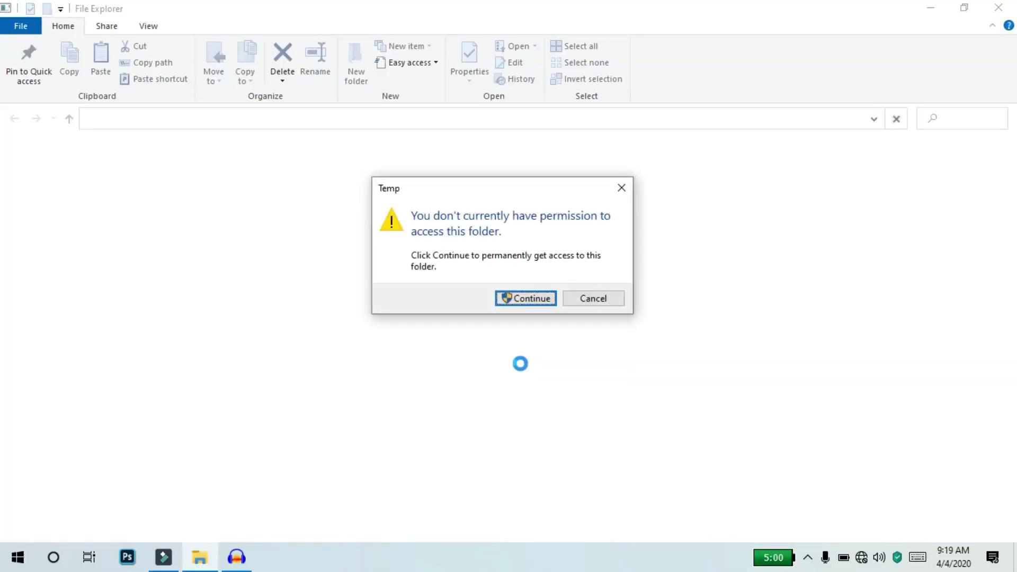
pyautogui.press('Return')
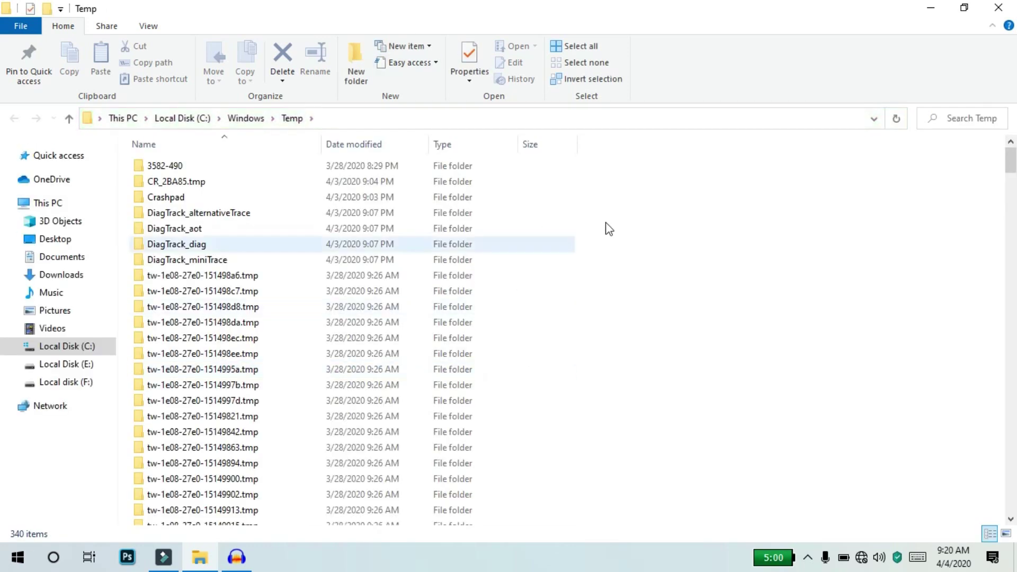
# Show the Temp folder contents as Large icons in a maximized window
pyautogui.rightClick(699, 207)
pyautogui.click(765, 250)
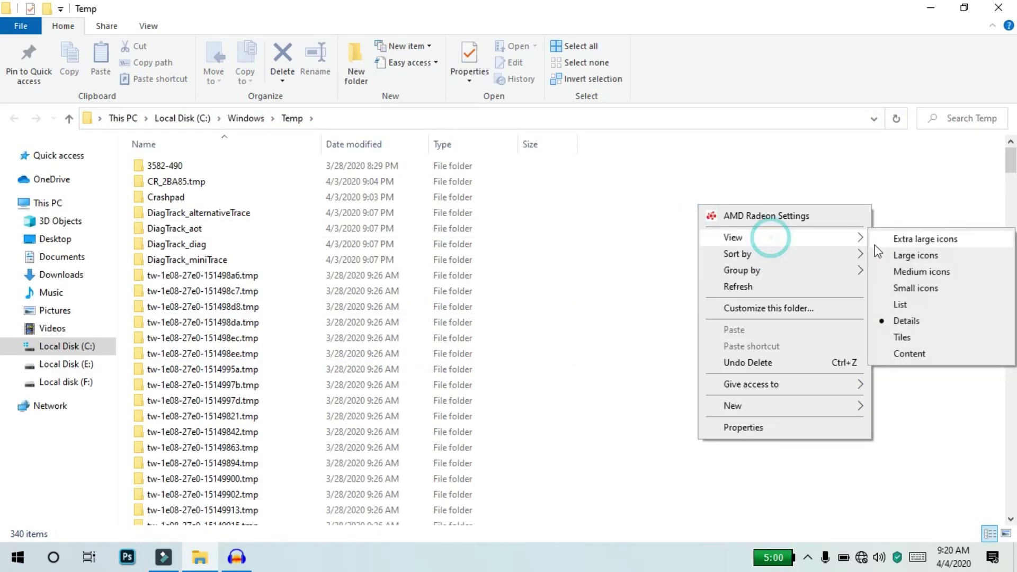
pyautogui.click(880, 254)
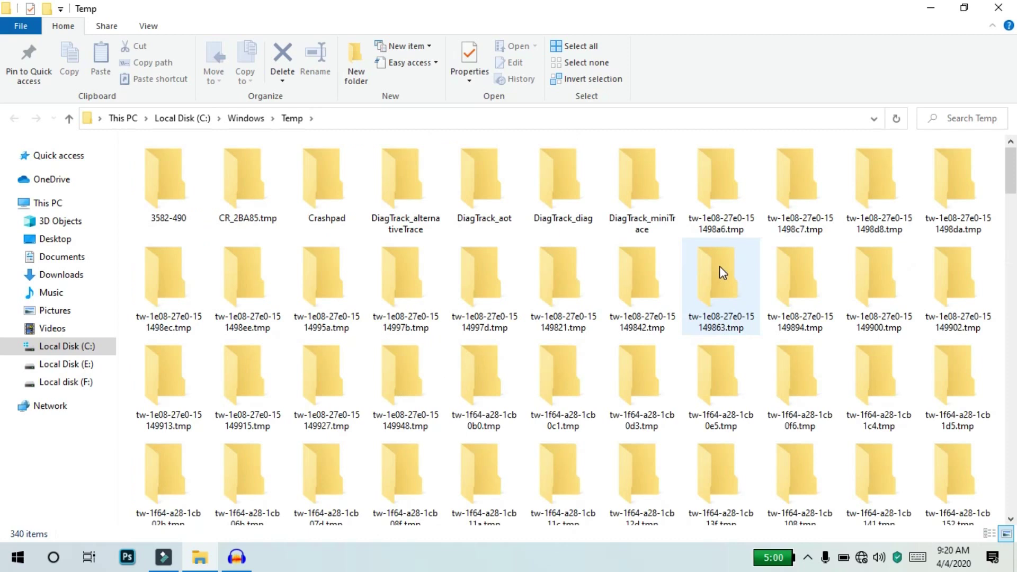
pyautogui.click(993, 26)
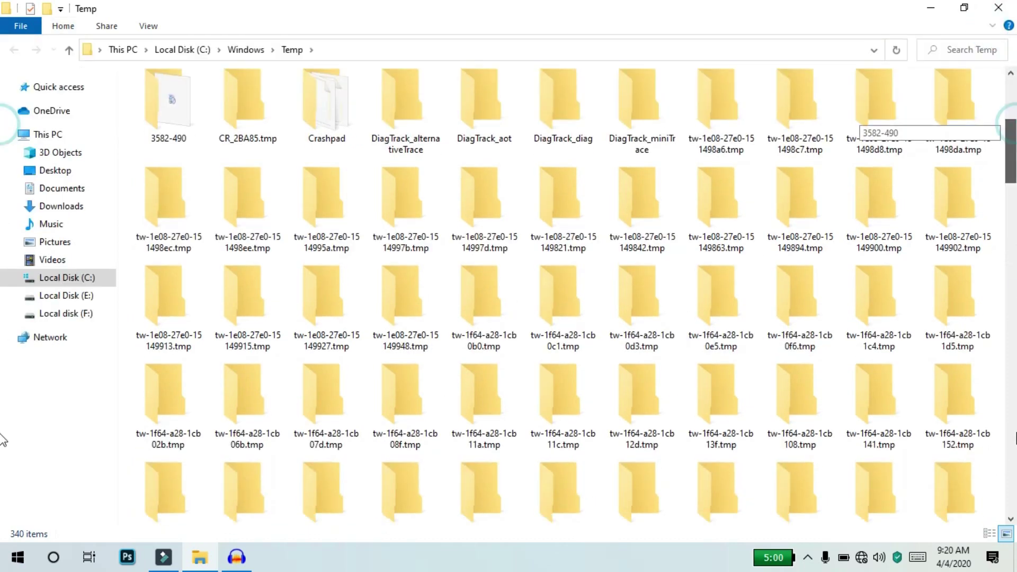
# Select all 340 items in the Temp folder and delete them
pyautogui.scroll(-3, 4, 527)
pyautogui.scroll(-6, 812, 376)
pyautogui.click(813, 376)
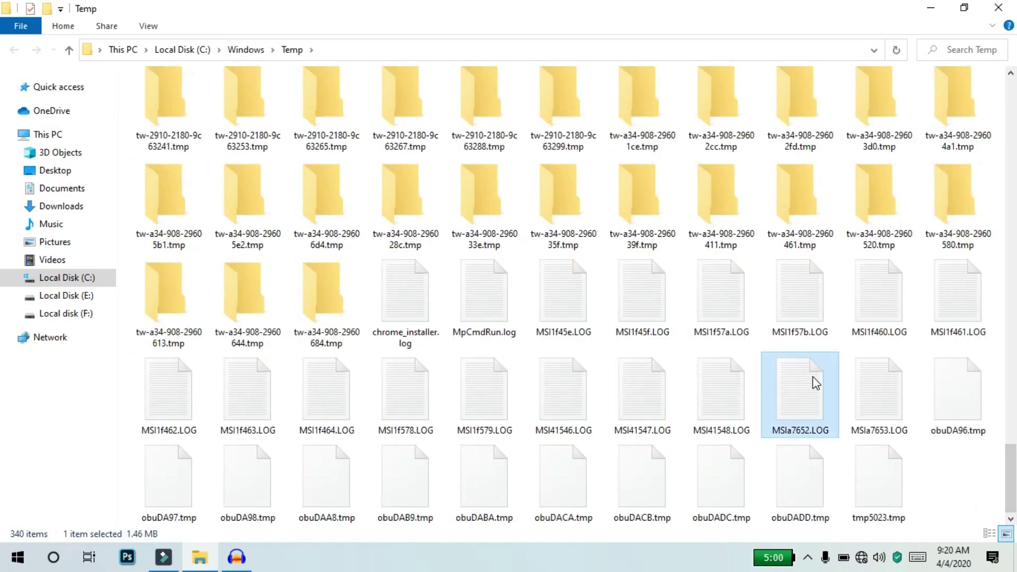
pyautogui.hotkey('ctrl', 'a')
pyautogui.press('Delete')
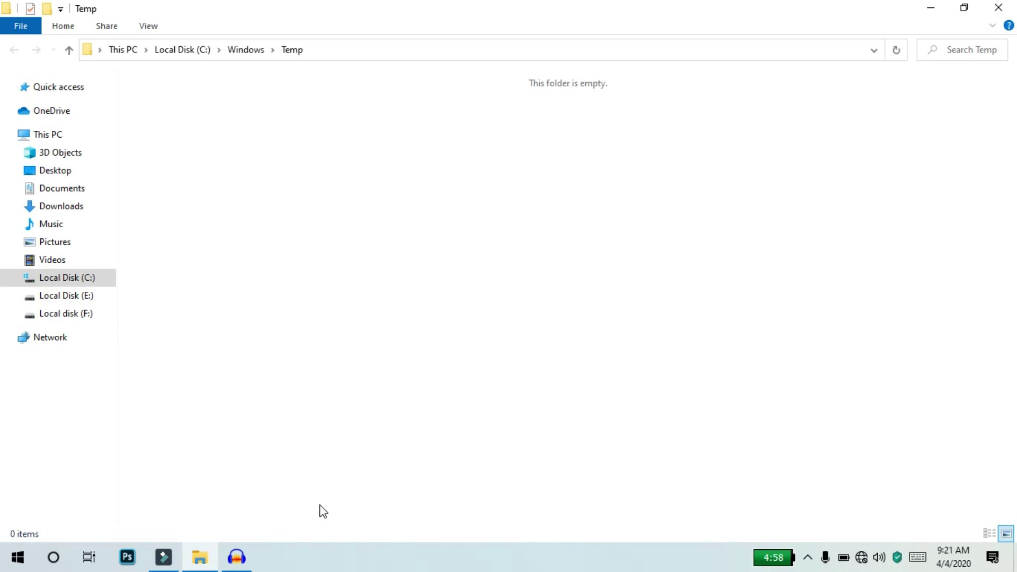
# Close the emptied Windows Temp folder and open the user's %temp% folder
pyautogui.click(999, 7)
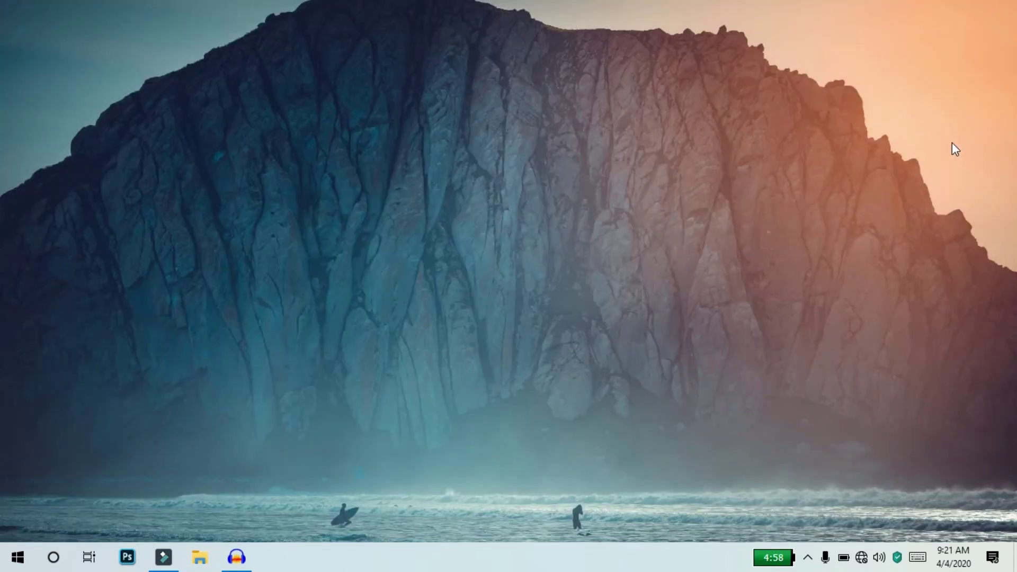
pyautogui.press('super+r')
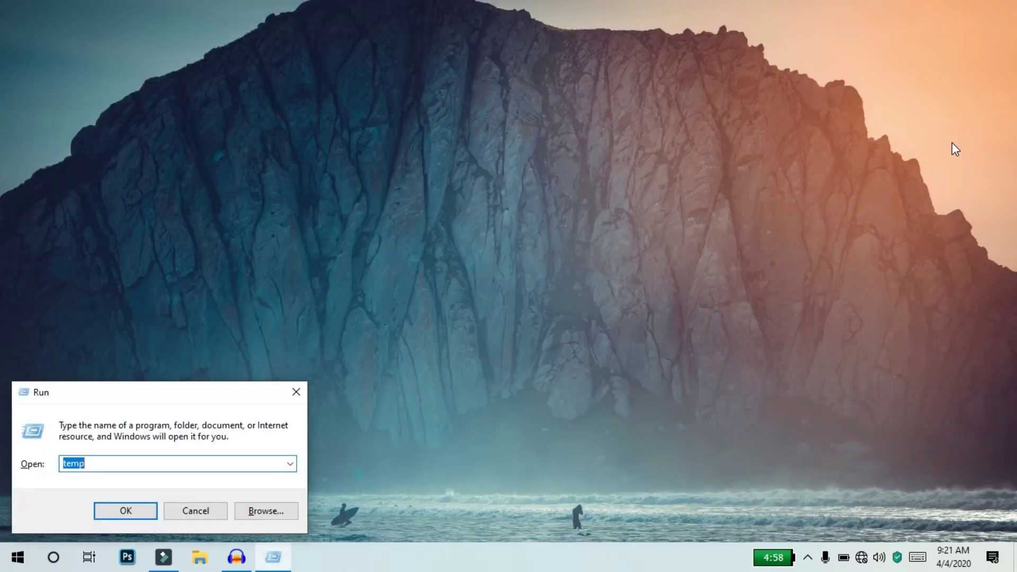
pyautogui.press('End')
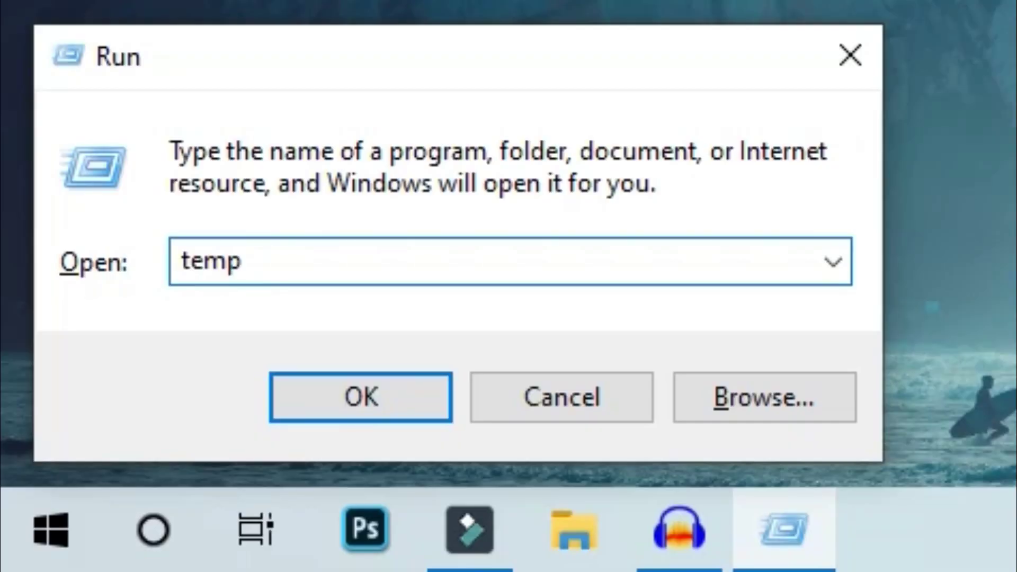
pyautogui.write('%')
pyautogui.press('Home')
pyautogui.write('%')
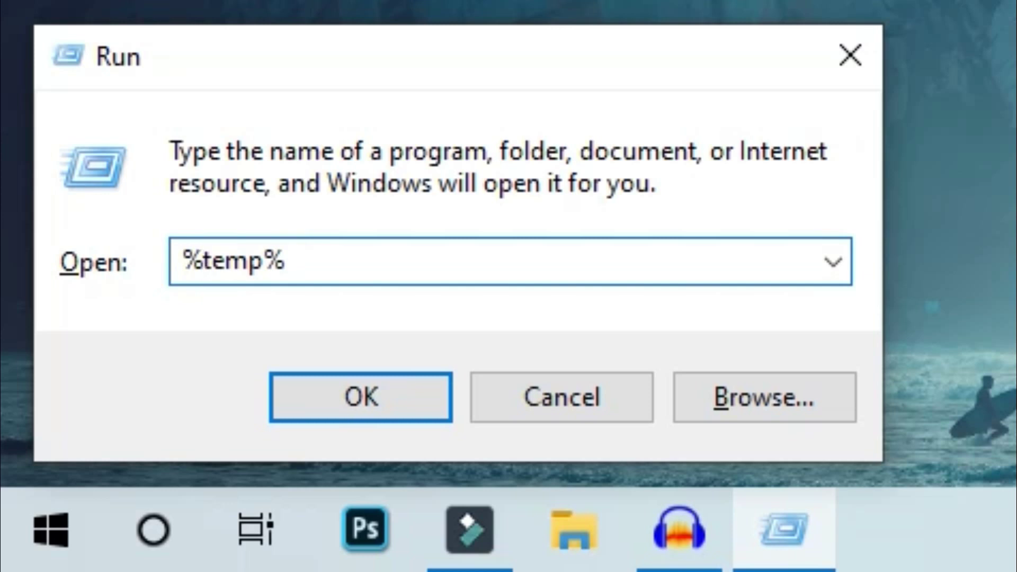
pyautogui.press('Return')
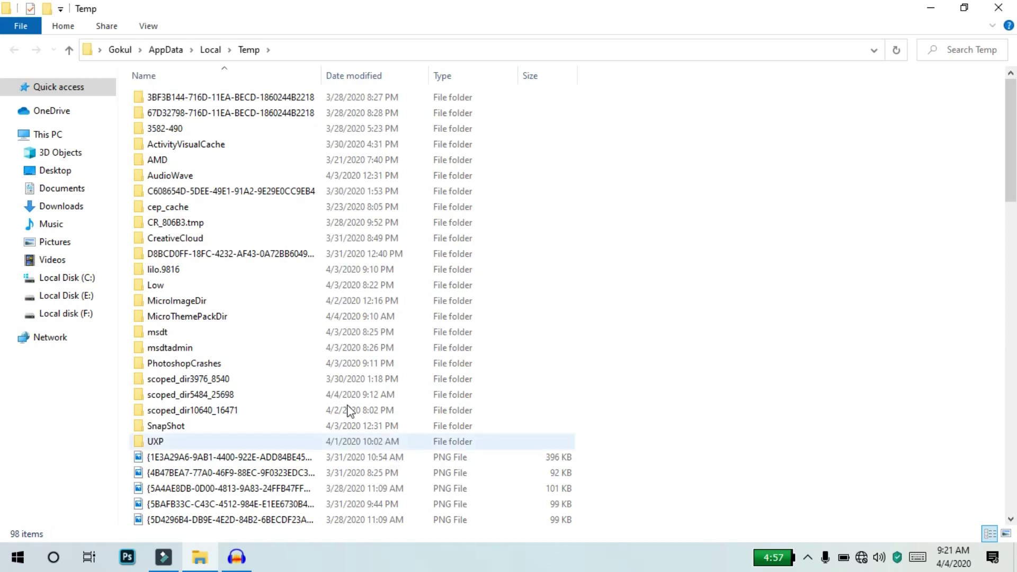
# Delete everything in %temp%, continuing past the access and permanent-delete prompts
pyautogui.click(368, 300)
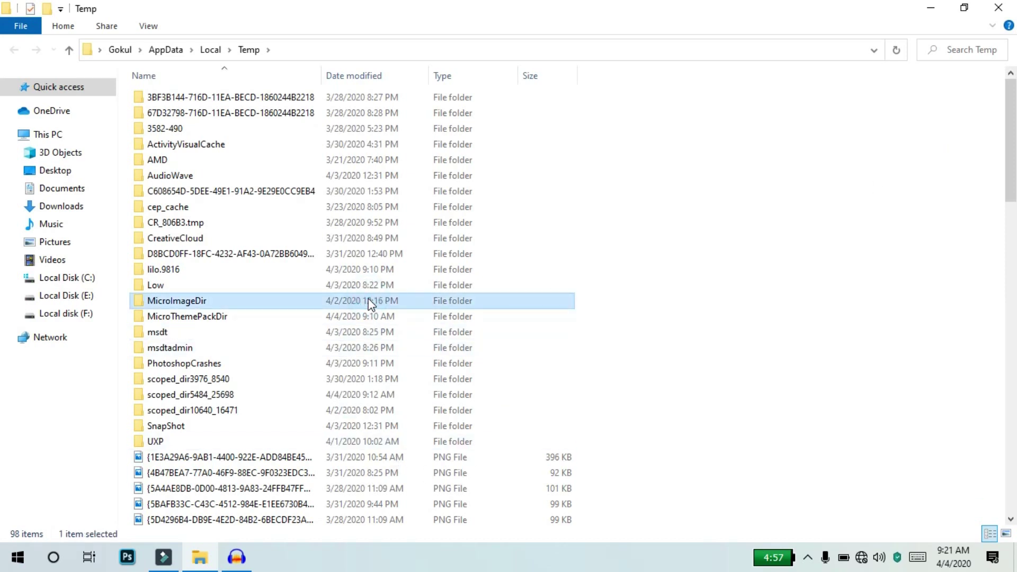
pyautogui.hotkey('ctrl', 'a')
pyautogui.press('Delete')
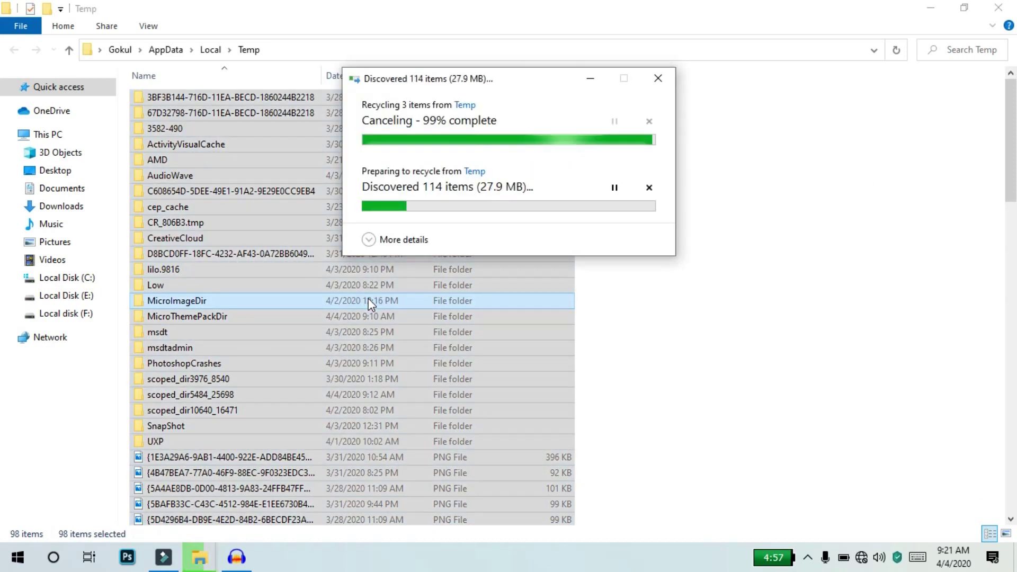
pyautogui.click(467, 271)
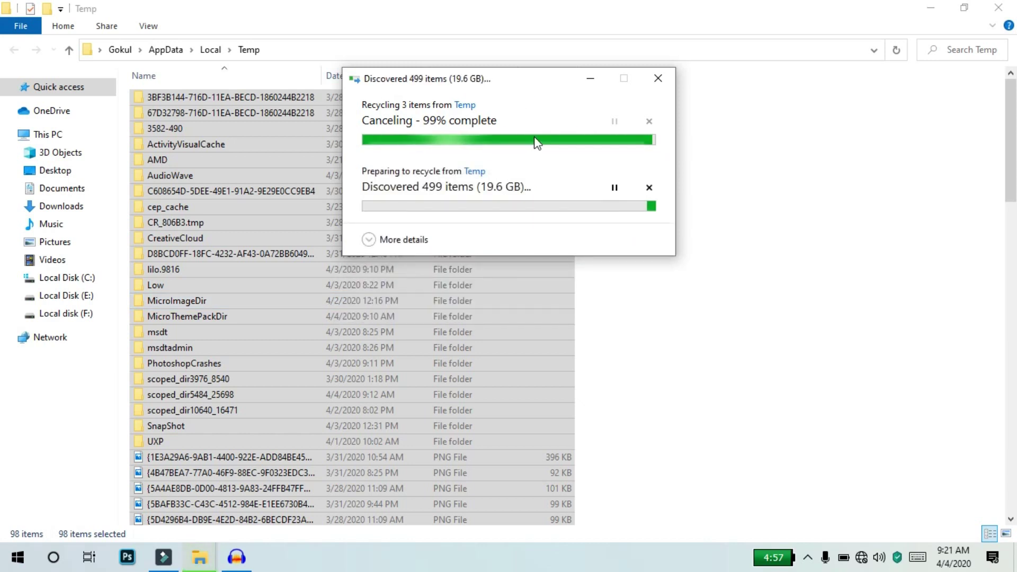
pyautogui.click(545, 220)
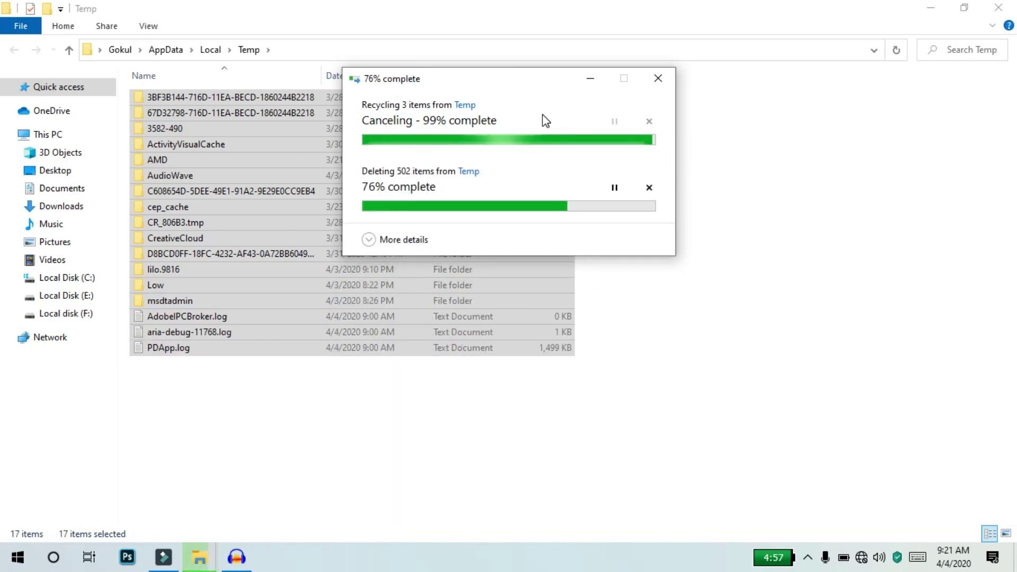
# Select the seven in-use items left behind, then close the Temp folder window
pyautogui.rightClick(671, 159)
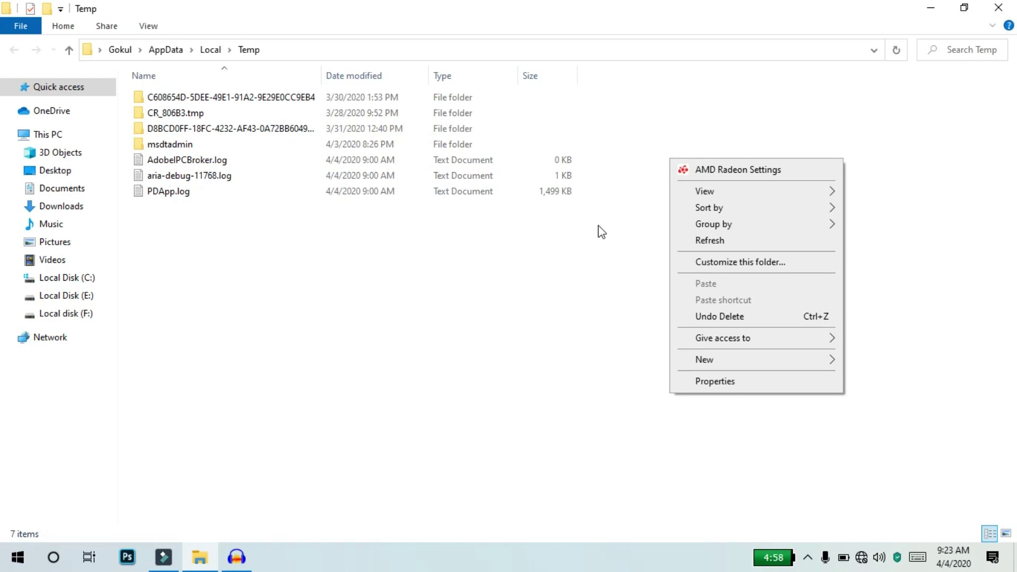
pyautogui.click(192, 249)
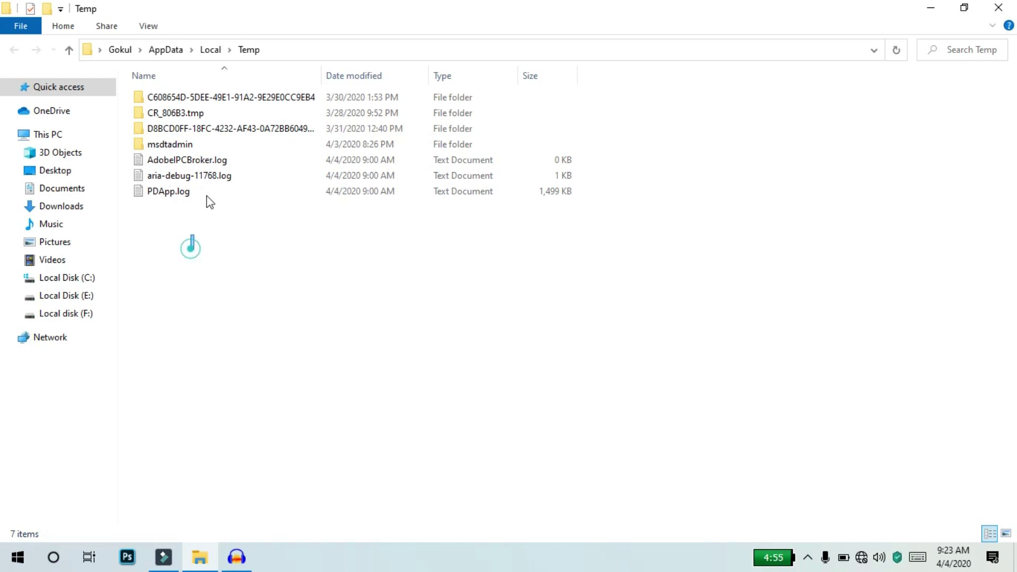
pyautogui.moveTo(191, 249); pyautogui.dragTo(272, 86)
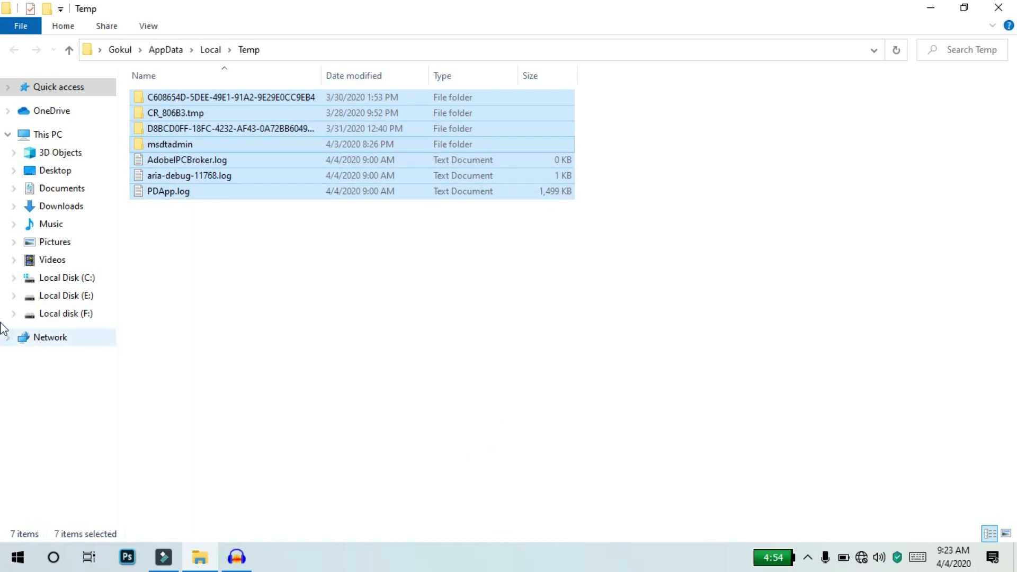
pyautogui.click(999, 7)
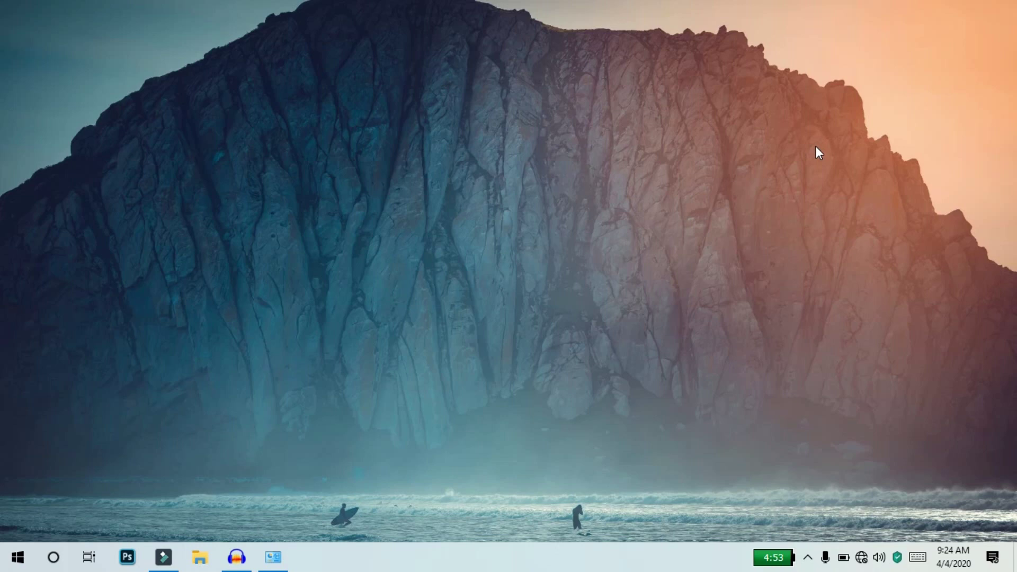
# Bring Control Panel forward and open Uninstall a program to list installed software
pyautogui.click(273, 557)
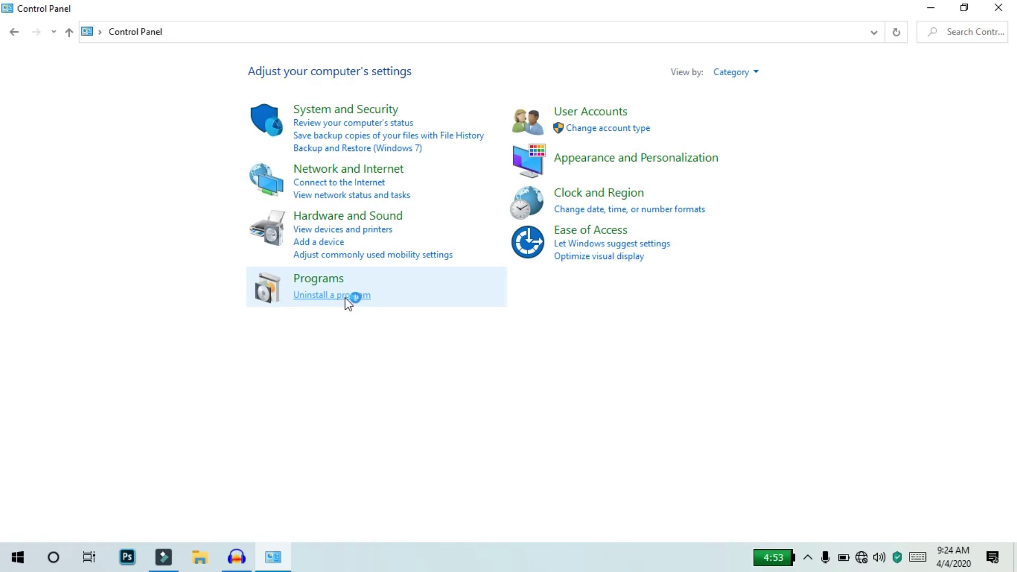
pyautogui.click(347, 297)
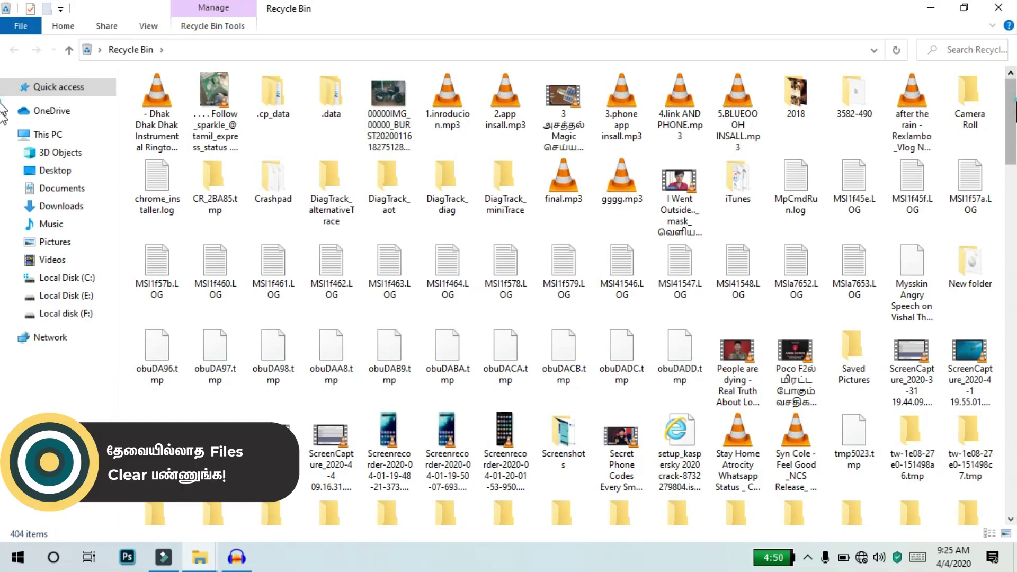
# Browse Pictures, drives F:, E:, C: and Music, then show This PC with Folders (7) collapsed
pyautogui.moveTo(1010, 101); pyautogui.dragTo(1014, 471)
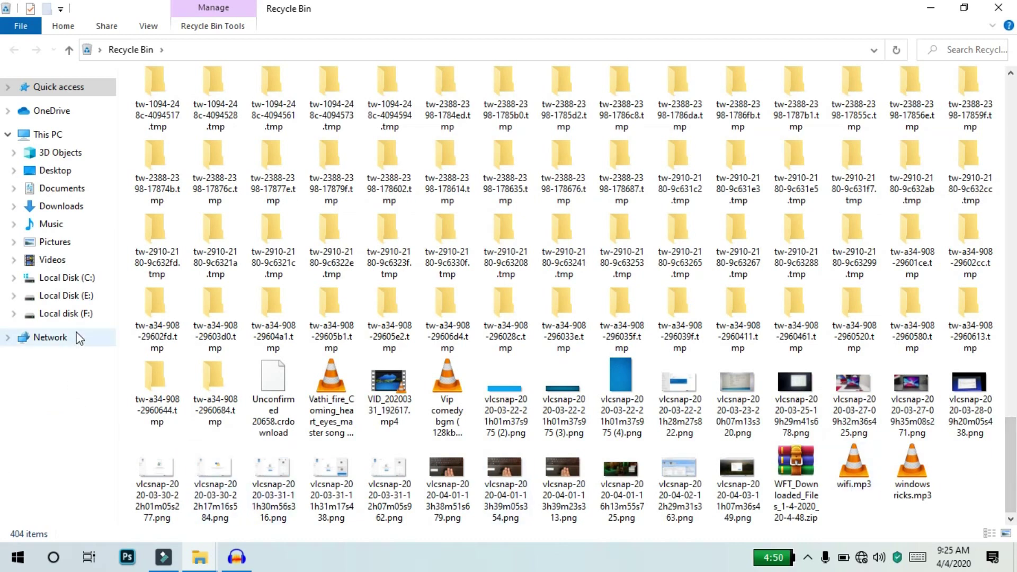
pyautogui.click(85, 241)
pyautogui.click(104, 307)
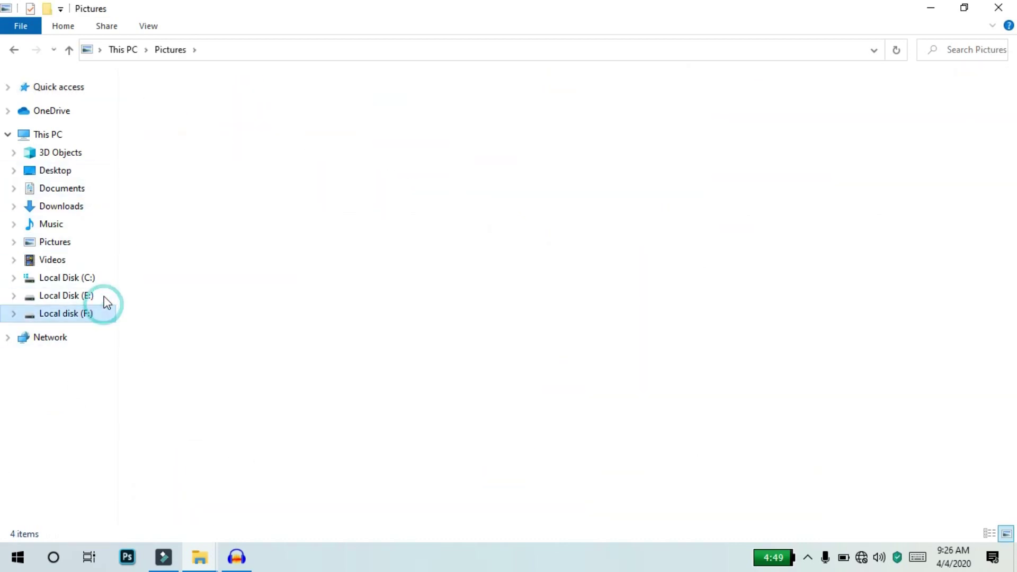
pyautogui.click(104, 295)
pyautogui.click(101, 277)
pyautogui.click(100, 223)
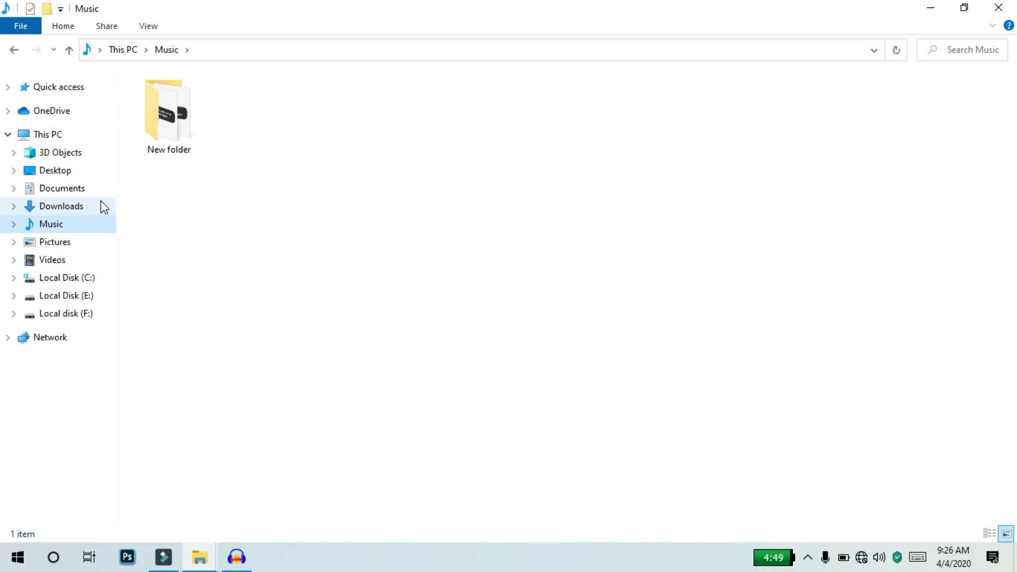
pyautogui.click(99, 134)
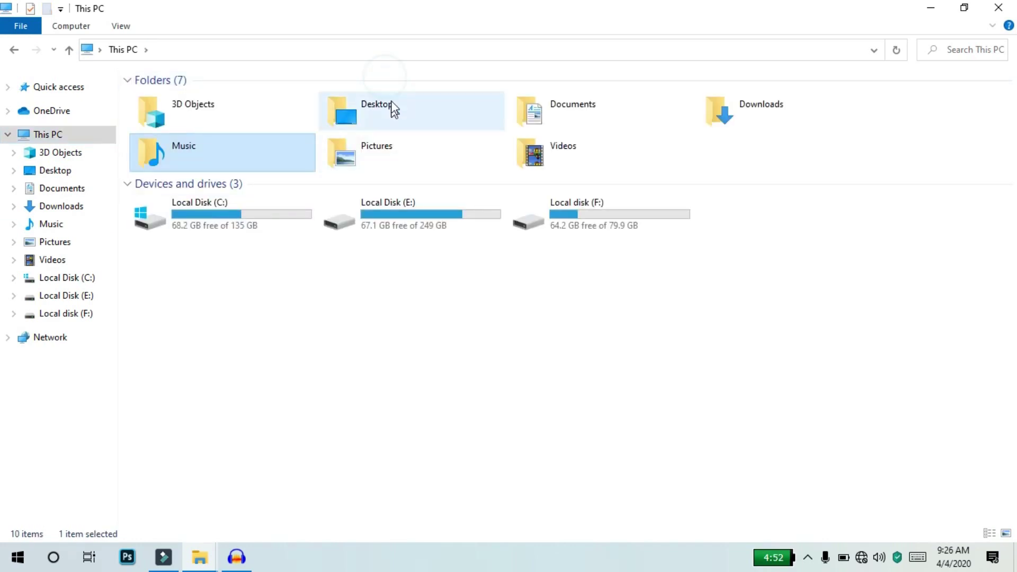
pyautogui.doubleClick(400, 85)
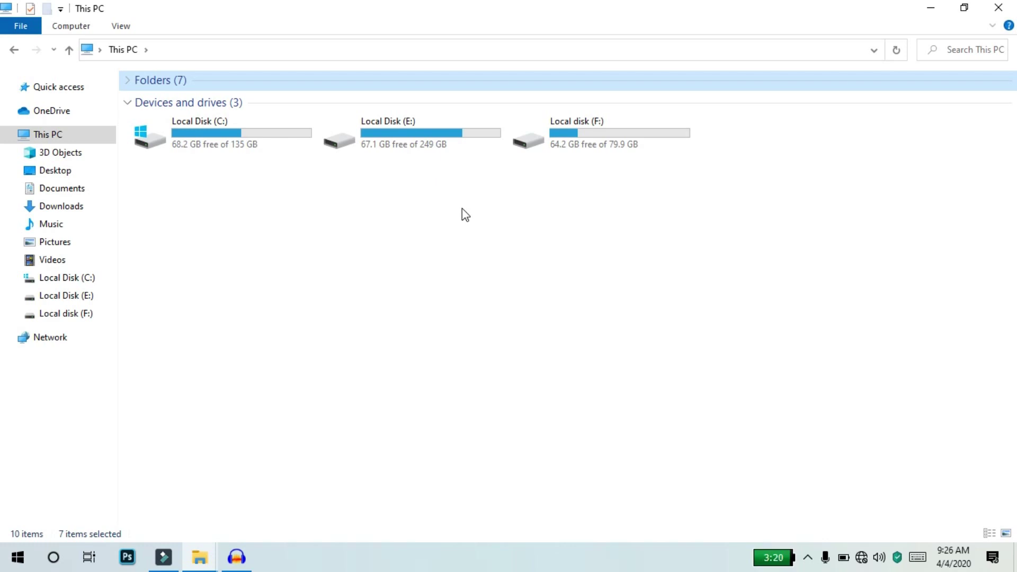
# Select Local Disk (C:) in the This PC view
pyautogui.click(300, 142)
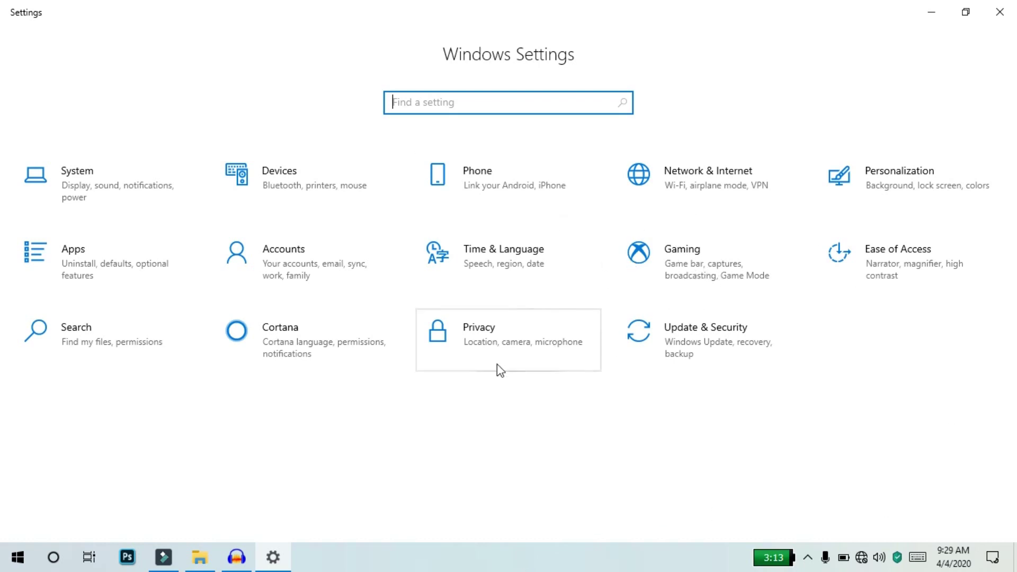
# Open Apps > Startup and switch the taskbar battery readout to a percentage
pyautogui.click(93, 259)
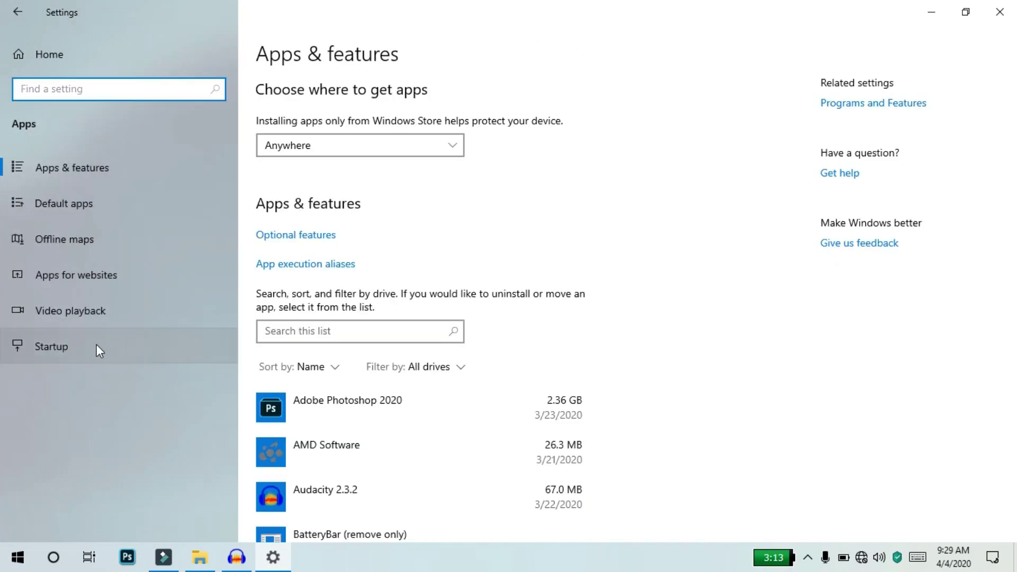
pyautogui.click(113, 347)
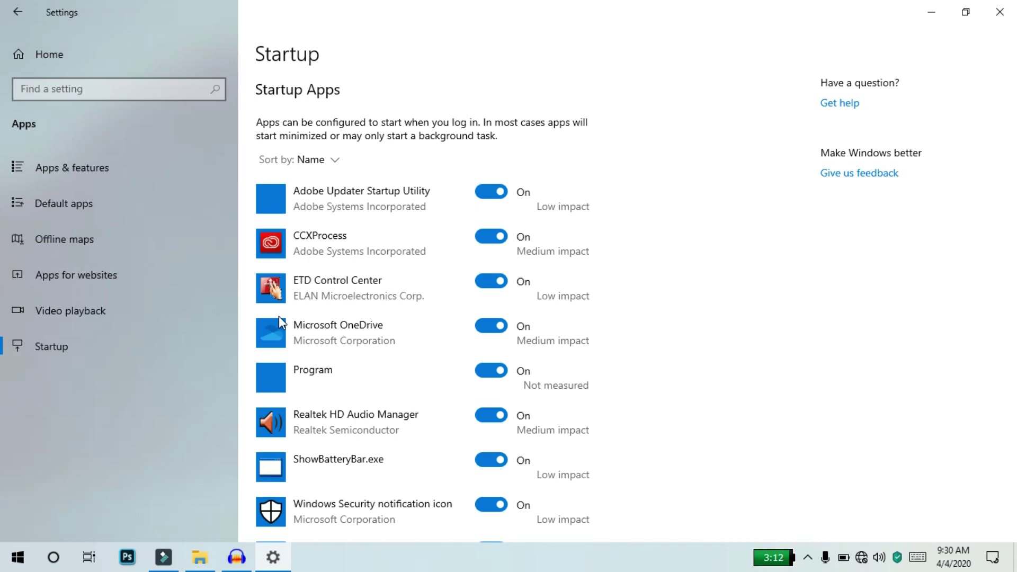
pyautogui.scroll(-3, 434, 339)
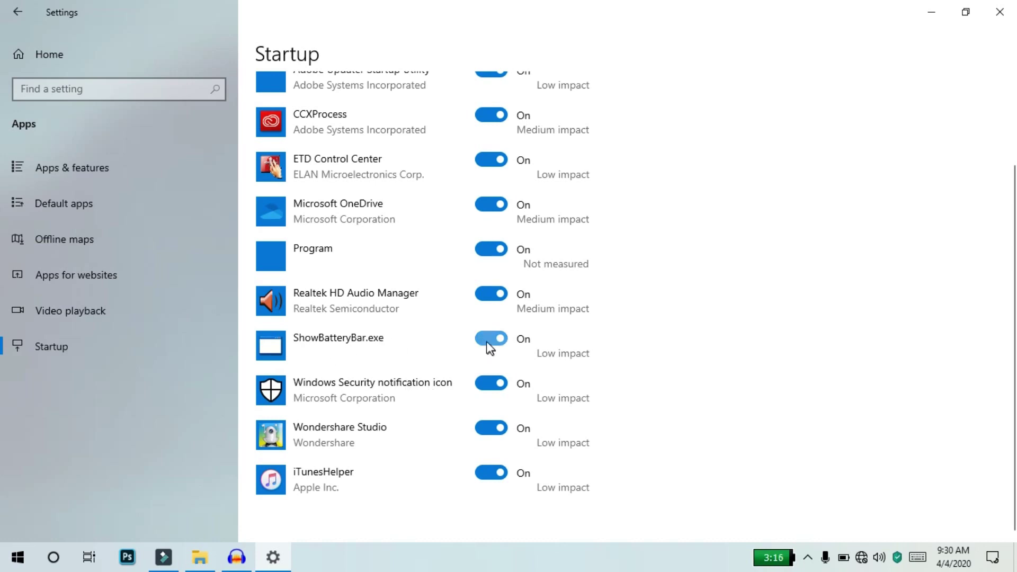
pyautogui.click(774, 557)
pyautogui.click(820, 442)
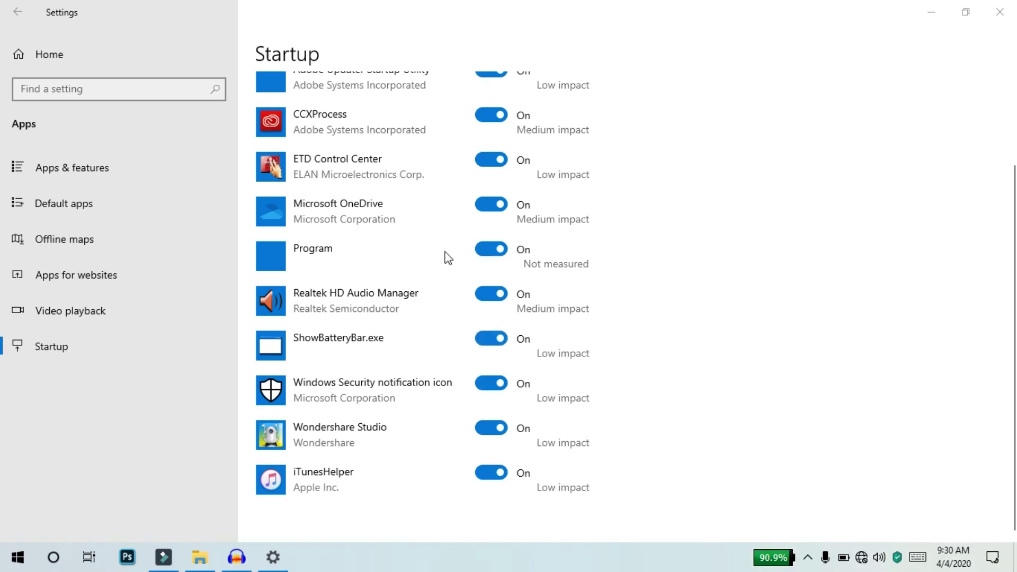
pyautogui.scroll(3, 450, 246)
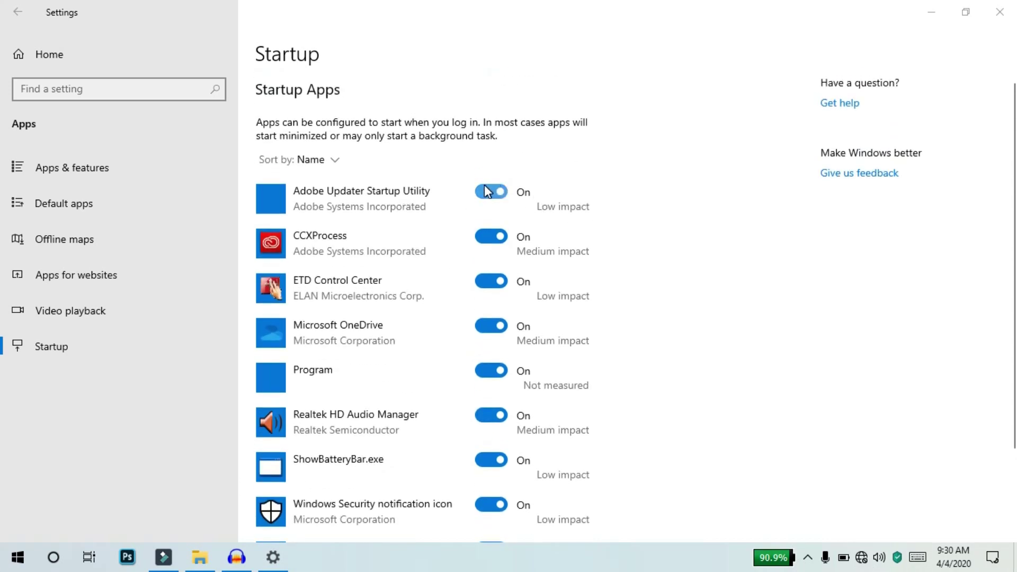
# Turn off startup for Adobe Updater, CCXProcess, OneDrive, Windows Security notification icon and iTunesHelper
pyautogui.click(487, 192)
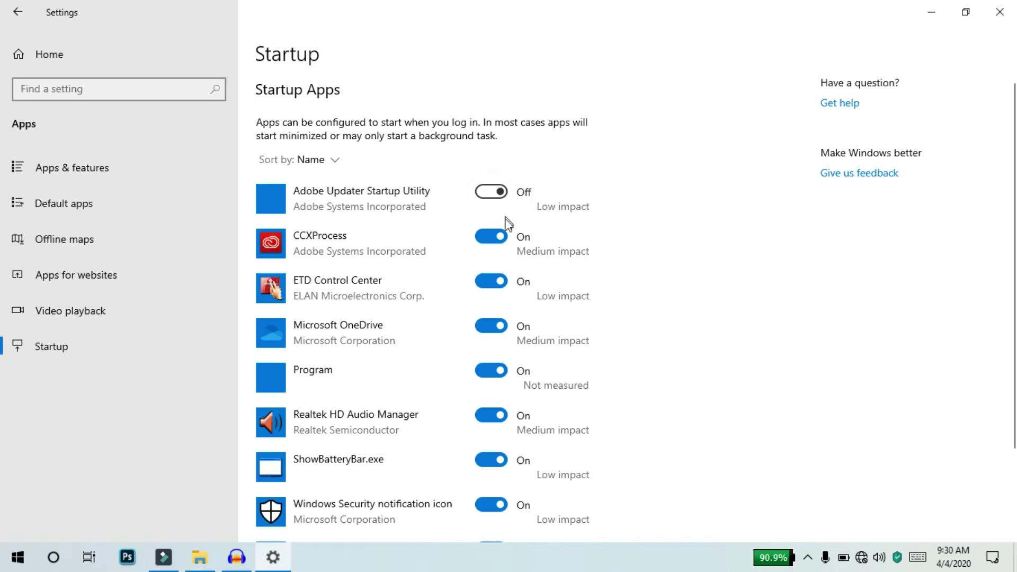
pyautogui.click(484, 237)
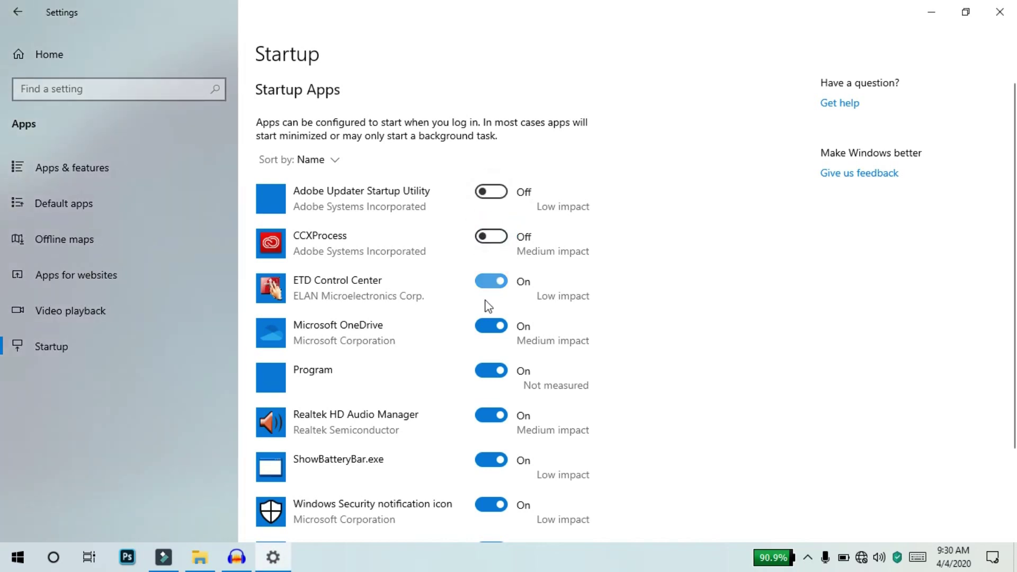
pyautogui.click(485, 327)
pyautogui.scroll(-3, 487, 339)
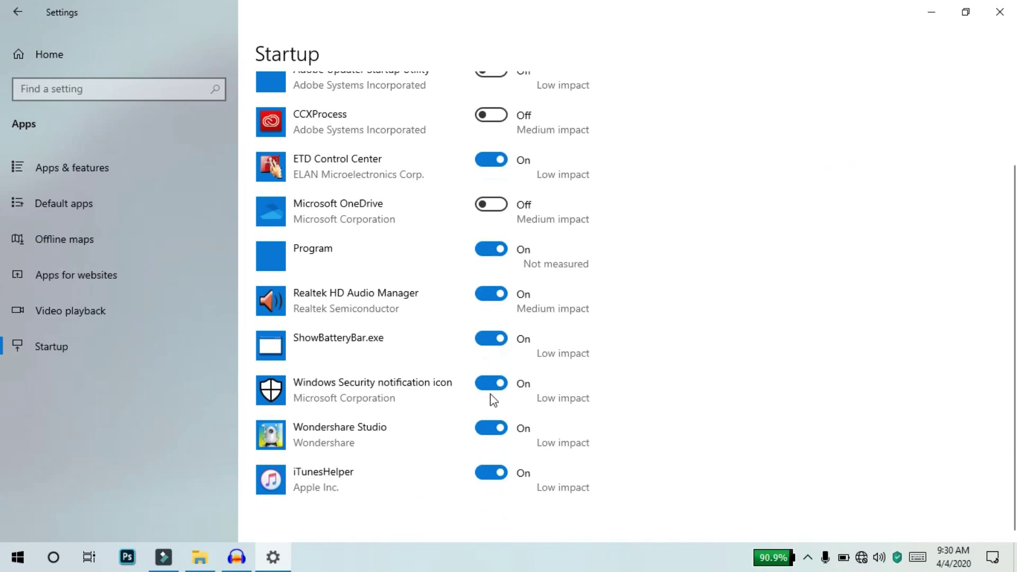
pyautogui.click(491, 387)
pyautogui.click(493, 473)
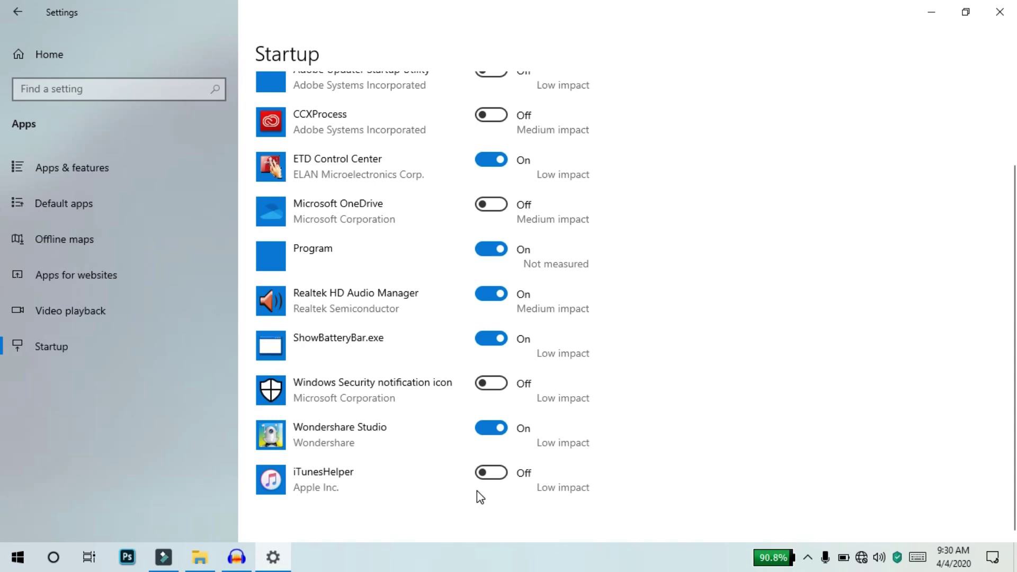
# Close Settings and check the disabled apps on Task Manager's maximized Startup tab
pyautogui.click(1000, 11)
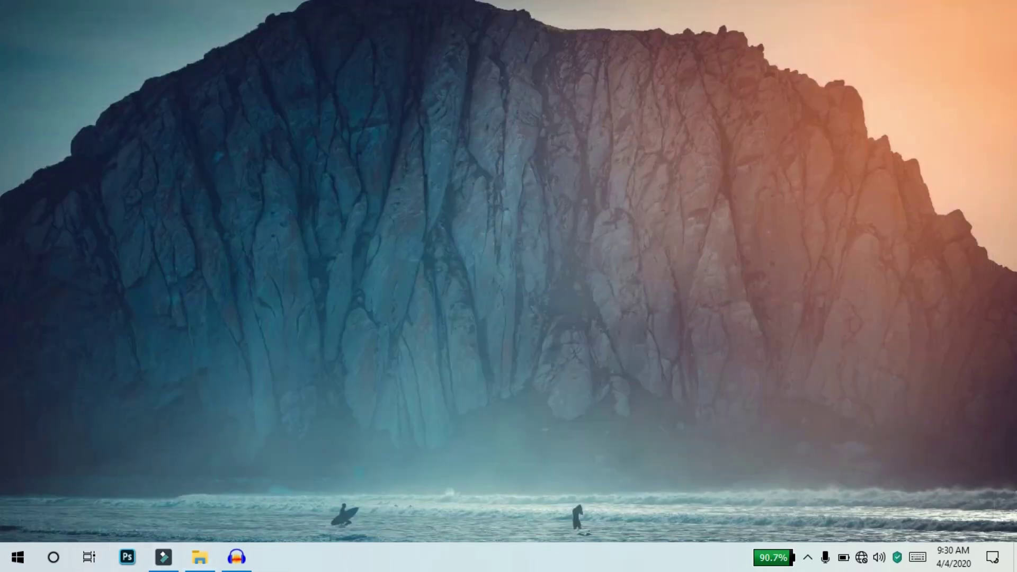
pyautogui.rightClick(497, 558)
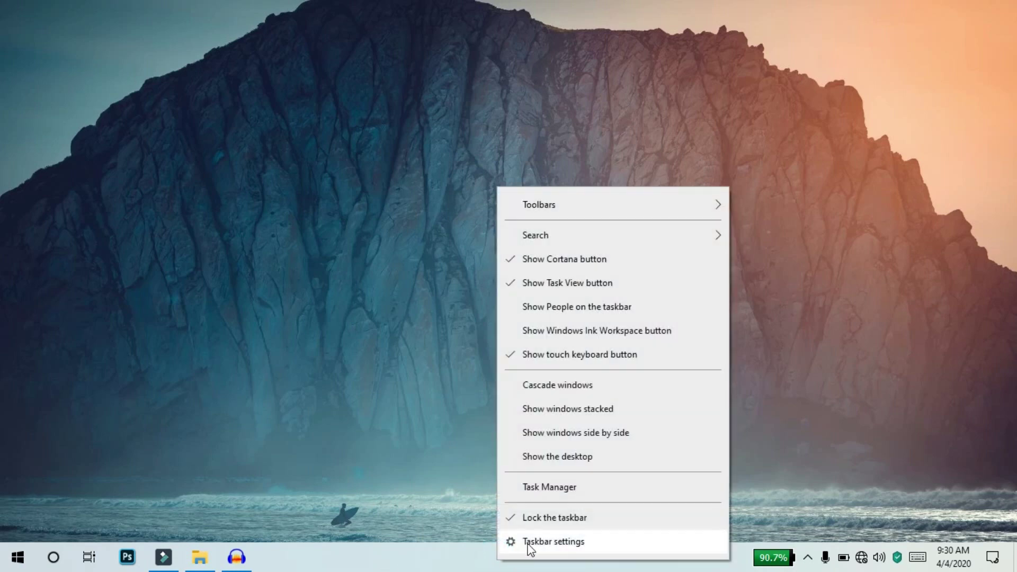
pyautogui.click(556, 486)
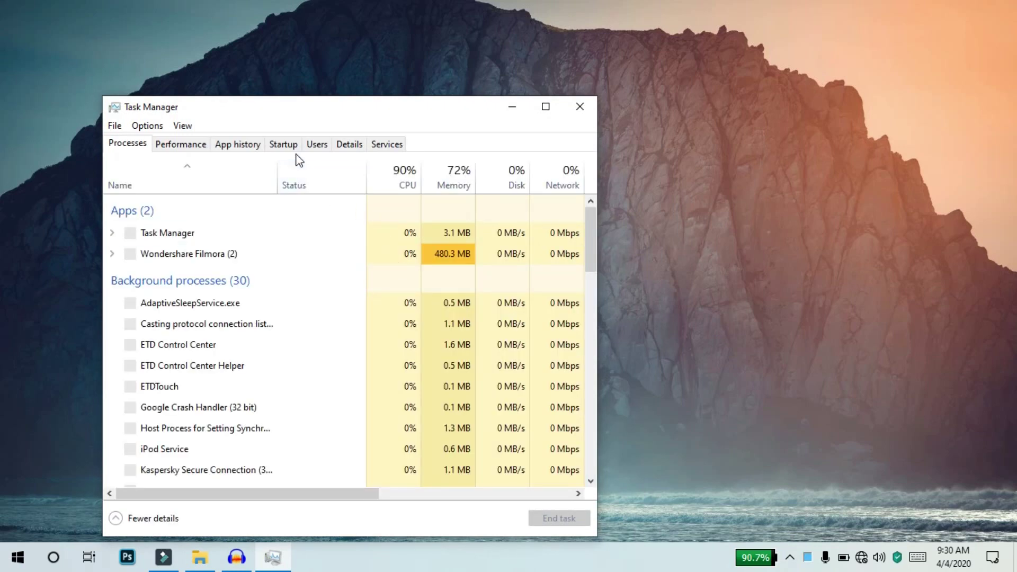
pyautogui.click(278, 143)
pyautogui.click(545, 106)
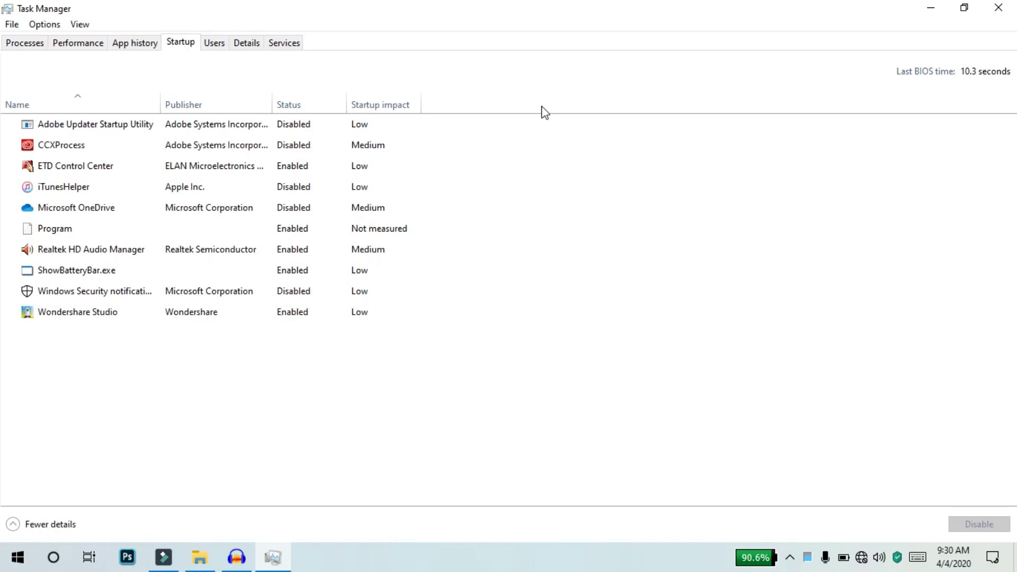
pyautogui.rightClick(355, 132)
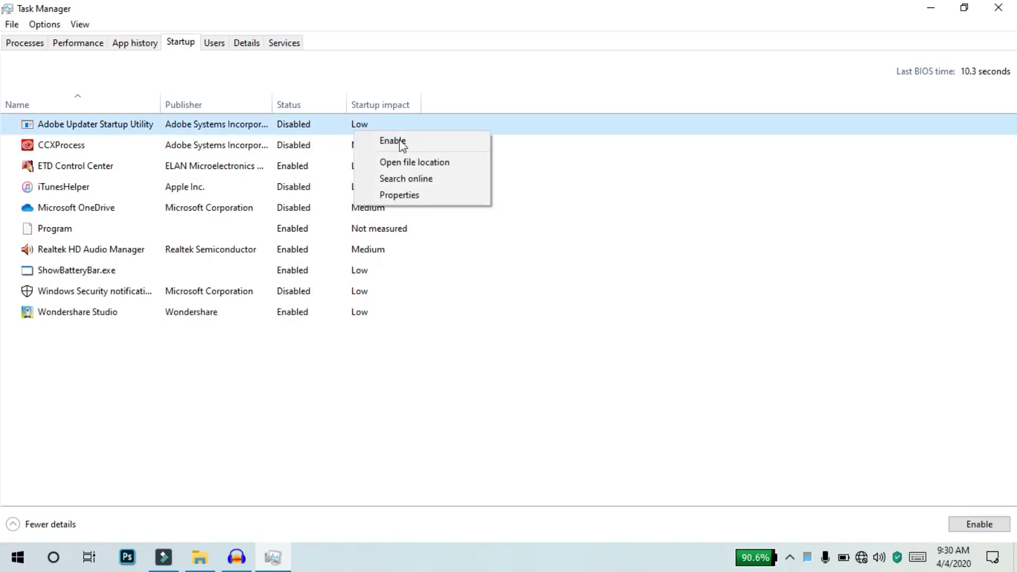
pyautogui.click(344, 238)
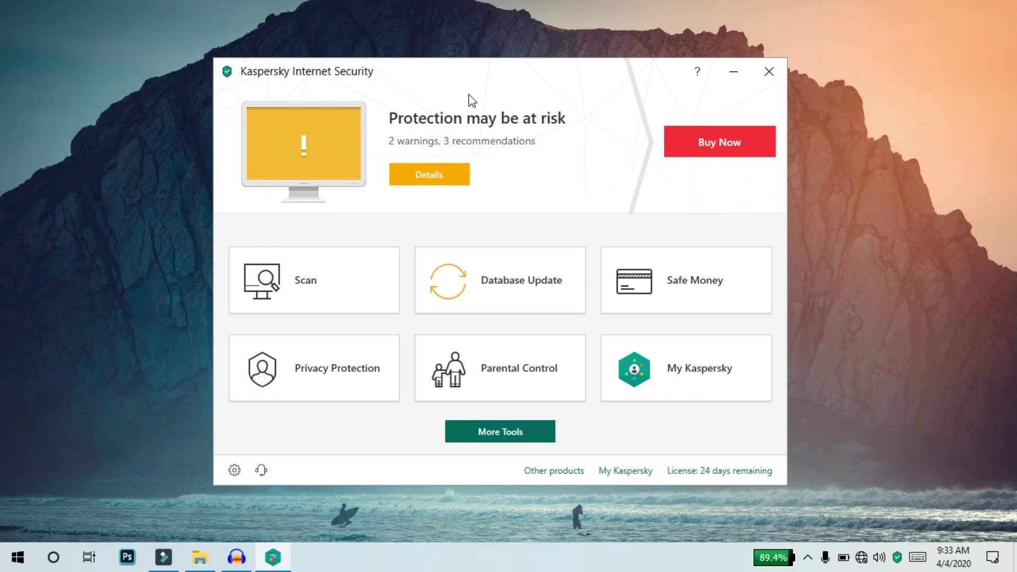
# Start a Full Scan from Kaspersky's Scan options
pyautogui.click(339, 289)
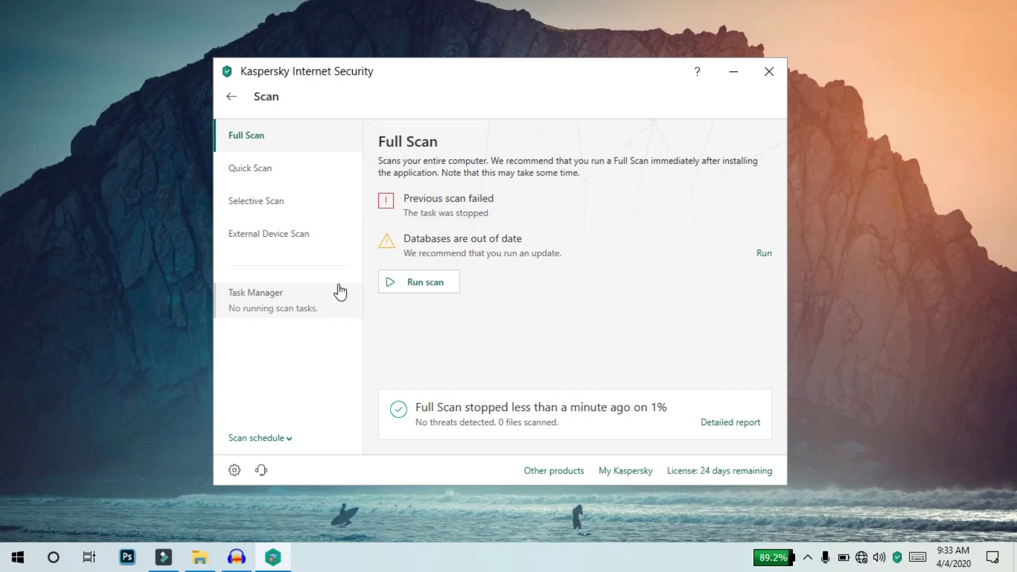
pyautogui.click(232, 97)
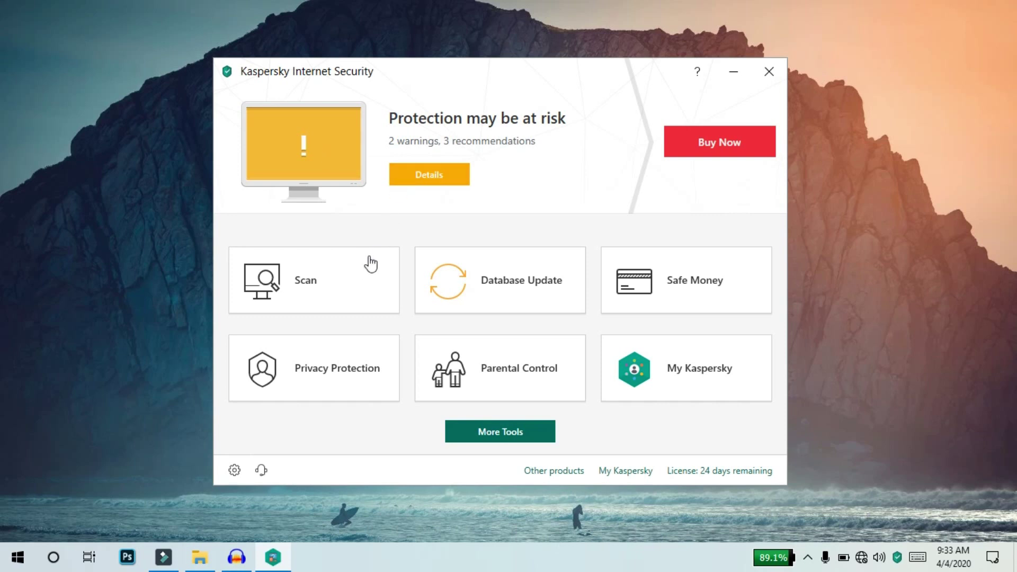
pyautogui.click(340, 274)
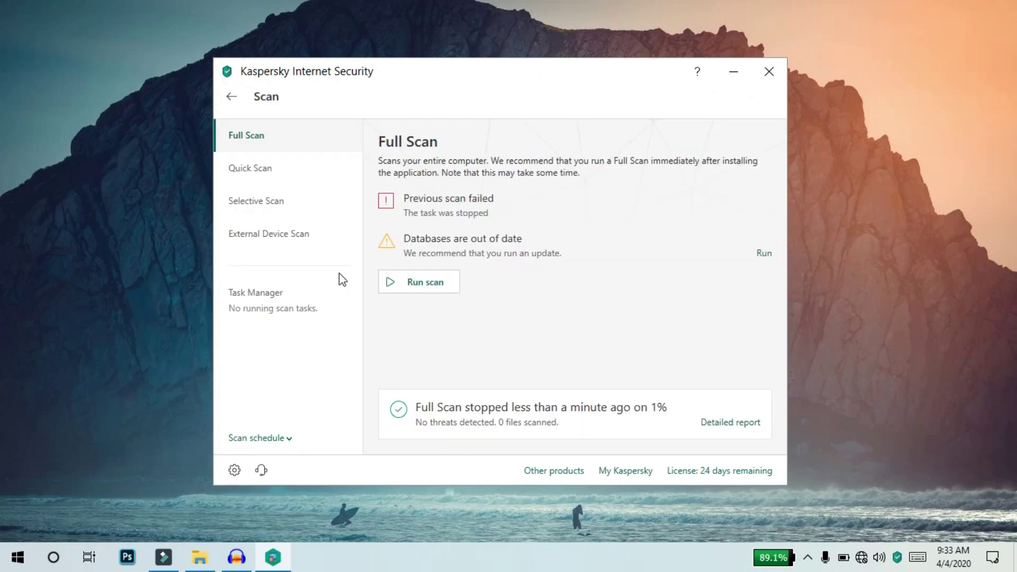
pyautogui.click(427, 287)
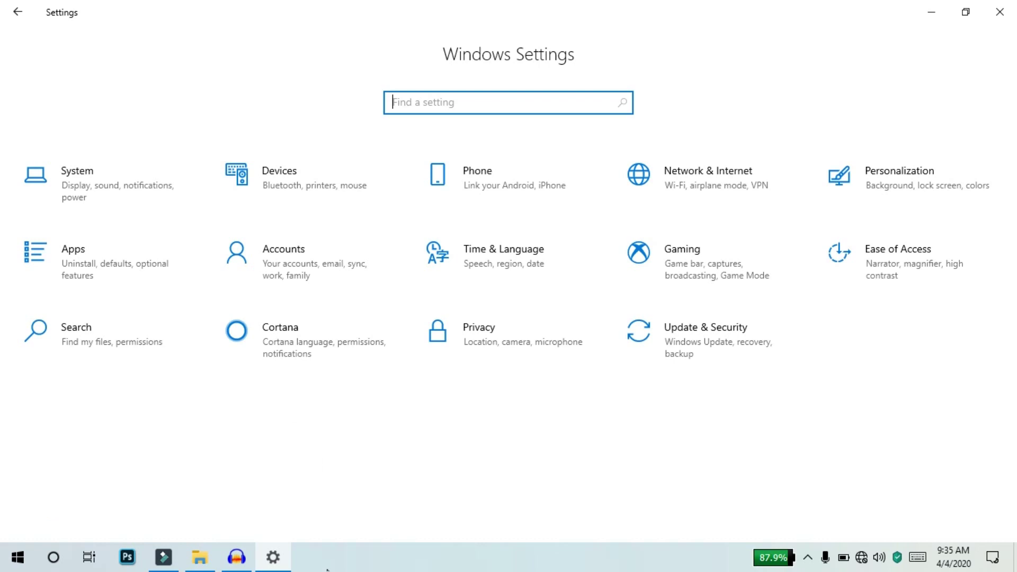
# Search 'backgrou' in Settings and open the Background apps page
pyautogui.write('backg')
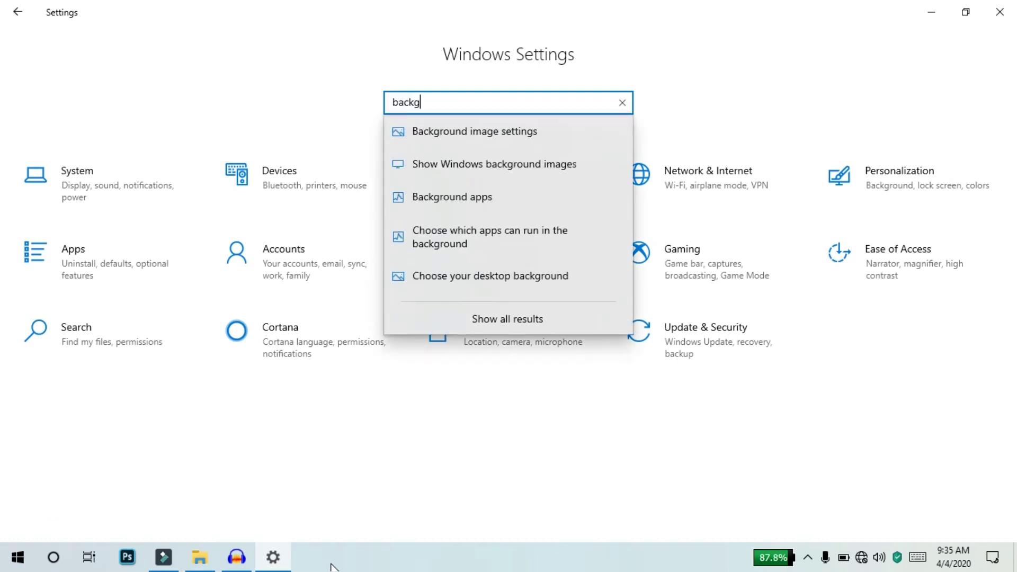
pyautogui.write('rou')
pyautogui.click(488, 195)
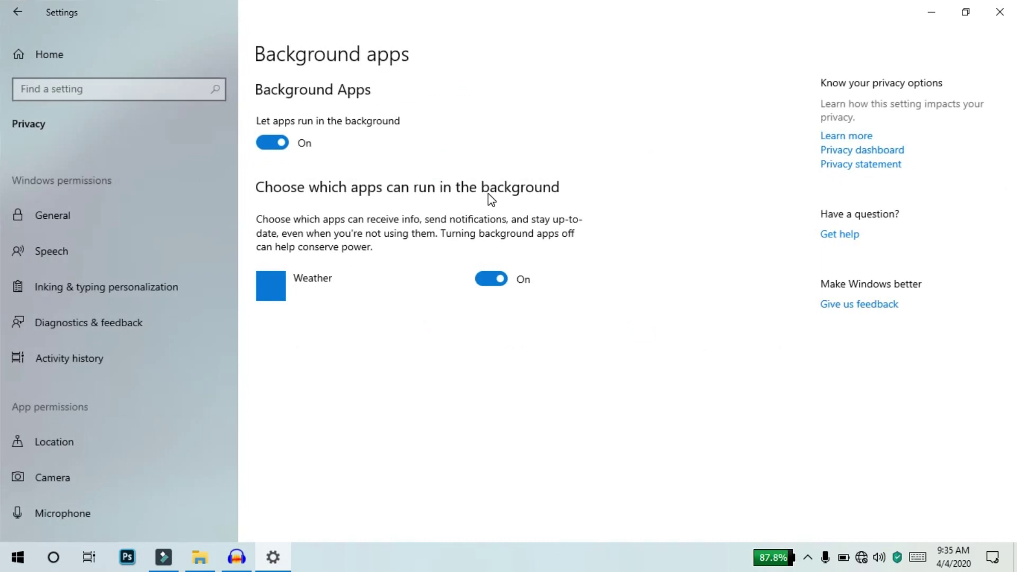
pyautogui.scroll(-1, 550, 183)
pyautogui.scroll(-3, 551, 182)
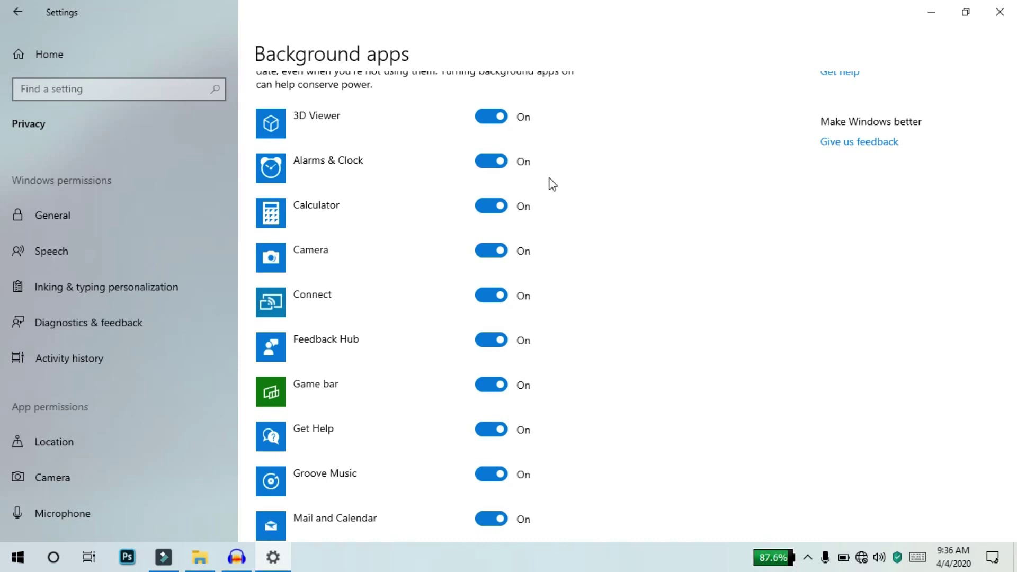
pyautogui.scroll(3, 552, 184)
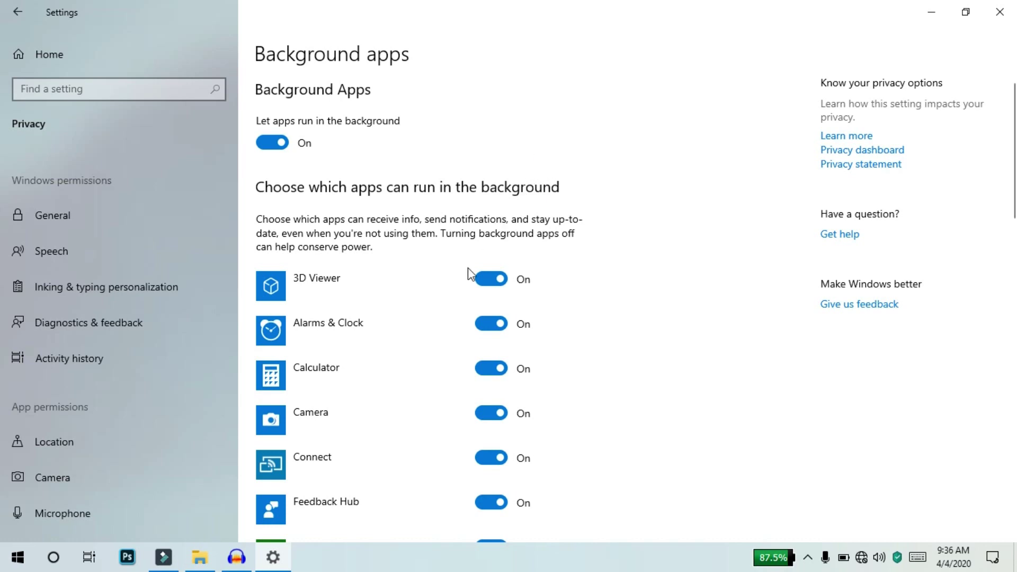
# Turn off background running for 3D Viewer, Game bar, Groove Music, Office and OneNote
pyautogui.click(488, 282)
pyautogui.scroll(-4, 488, 257)
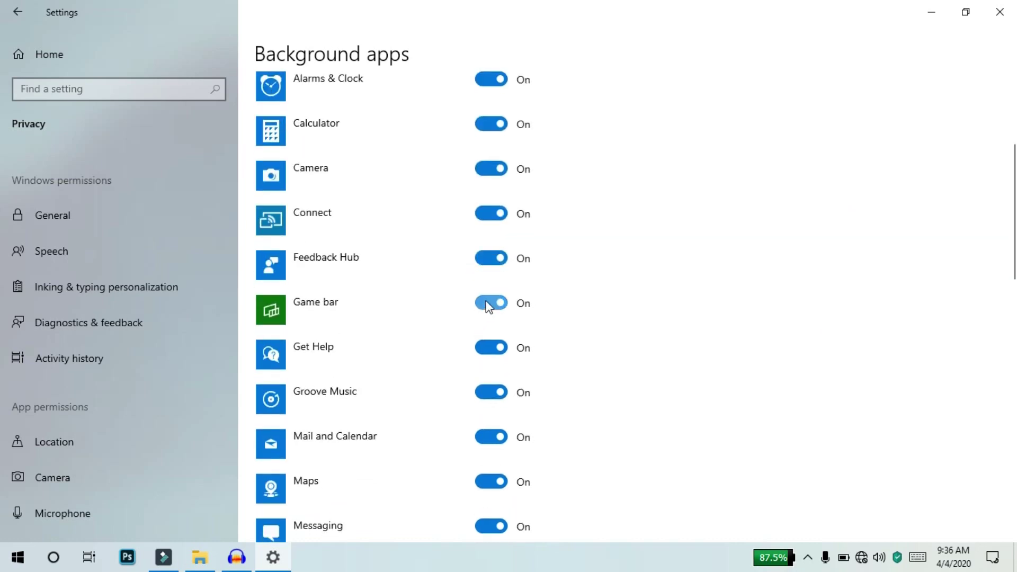
pyautogui.click(491, 307)
pyautogui.click(490, 392)
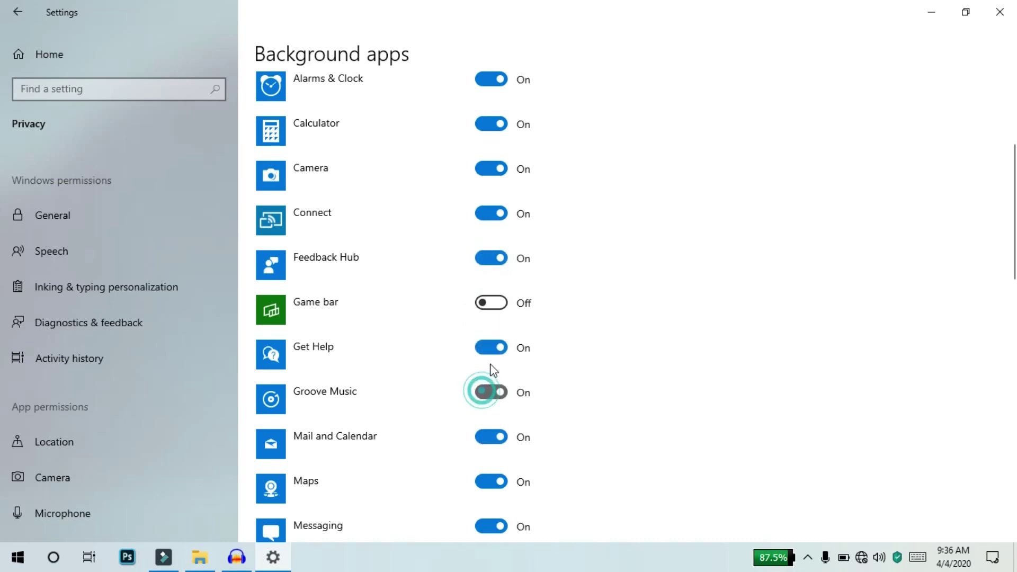
pyautogui.scroll(-5, 513, 425)
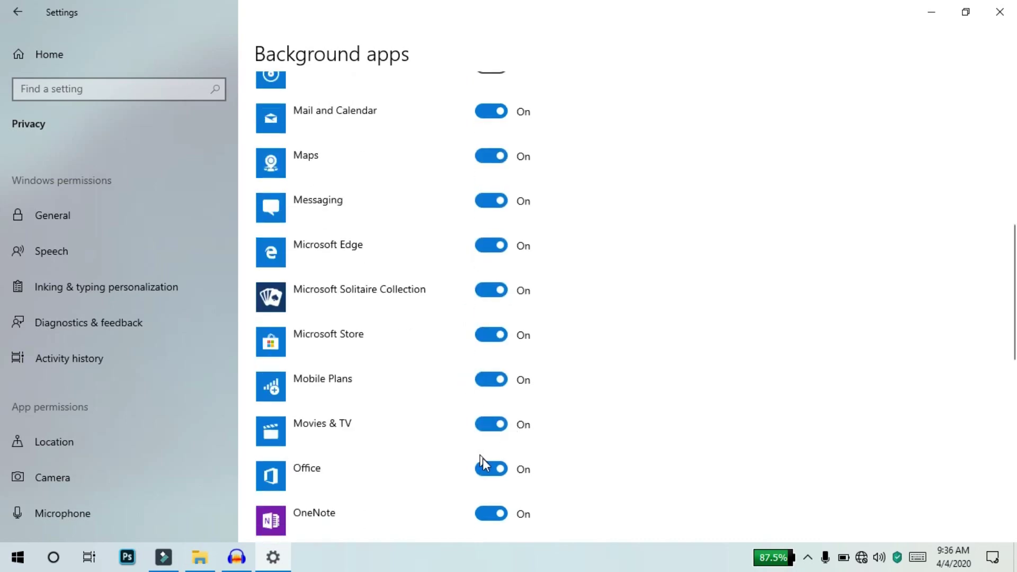
pyautogui.click(502, 471)
pyautogui.click(496, 514)
# Turn off background running for Print 3D, People and Paint 3D
pyautogui.scroll(-6, 497, 388)
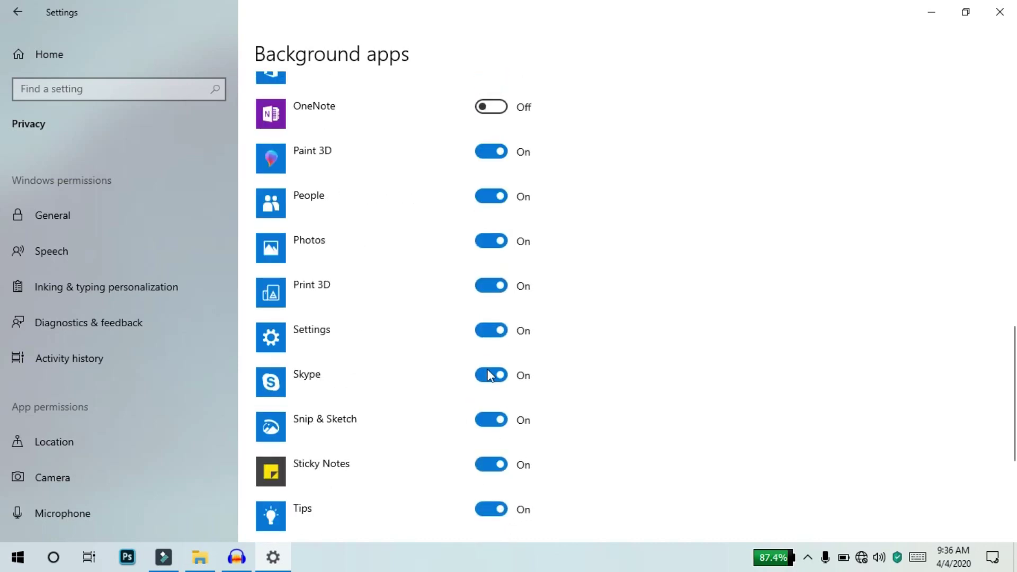
pyautogui.click(490, 286)
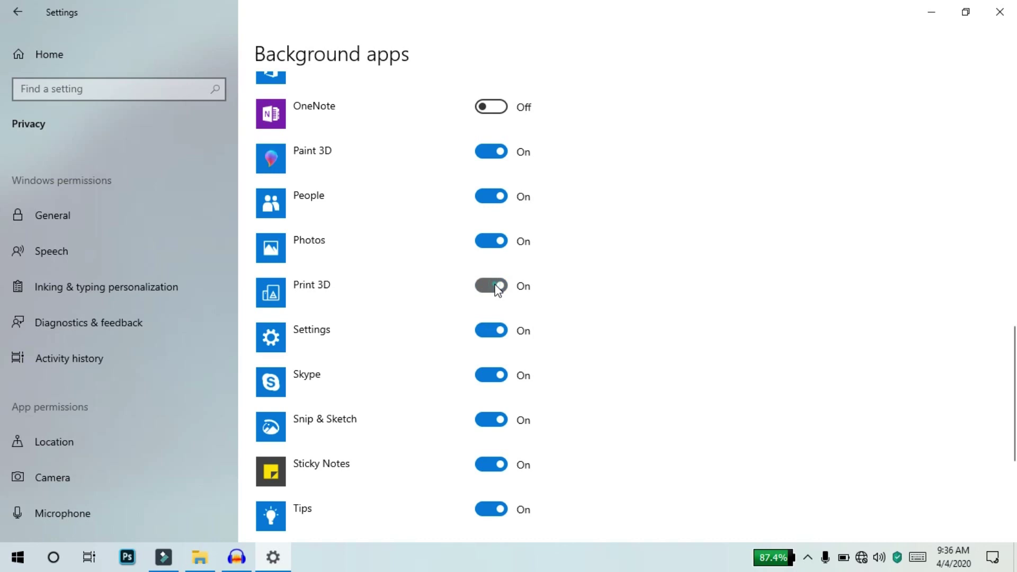
pyautogui.click(505, 196)
pyautogui.click(496, 165)
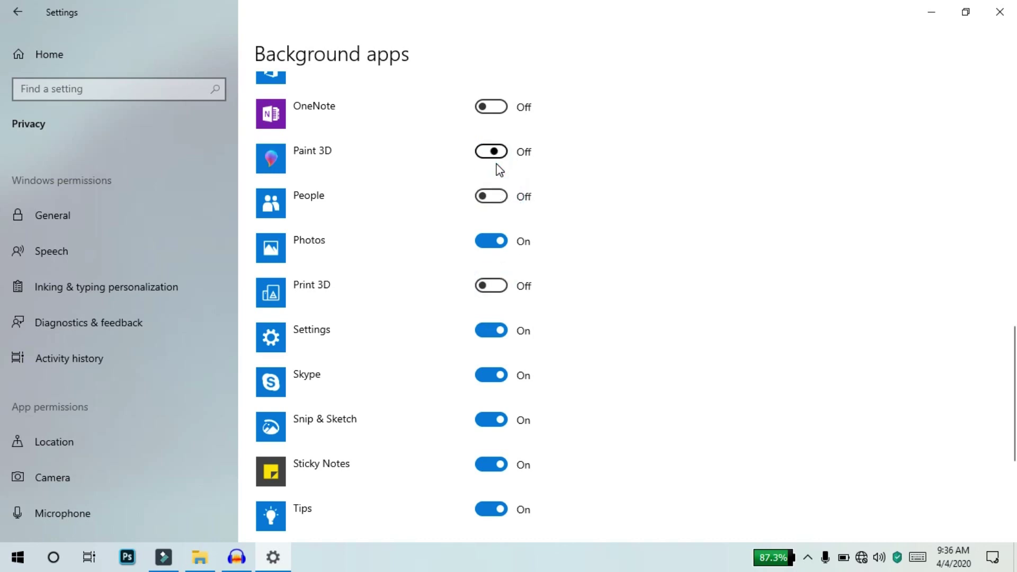
pyautogui.scroll(-5, 605, 385)
pyautogui.scroll(15, 608, 391)
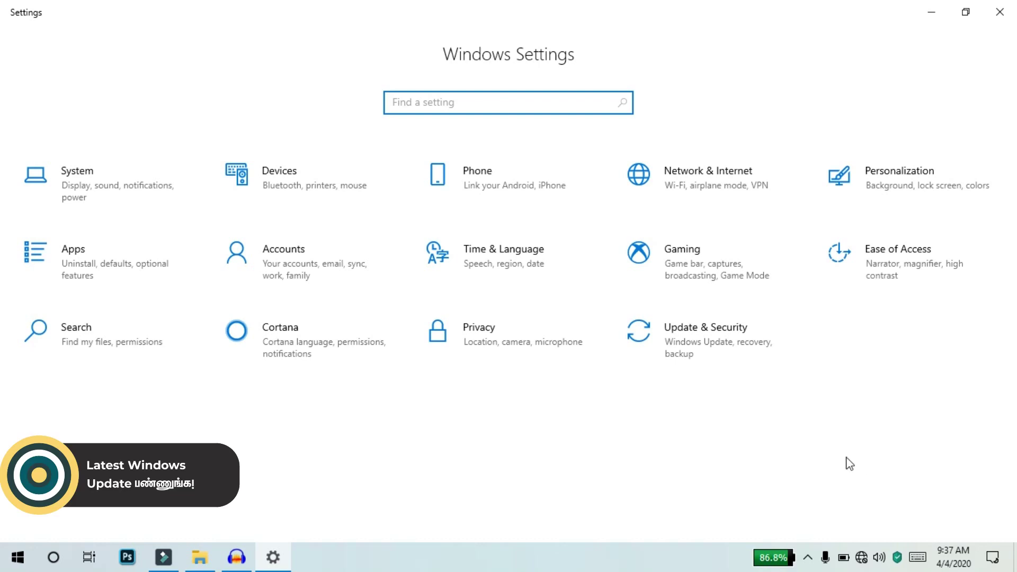
# Open the Windows Update page from the Update & Security tile
pyautogui.click(738, 329)
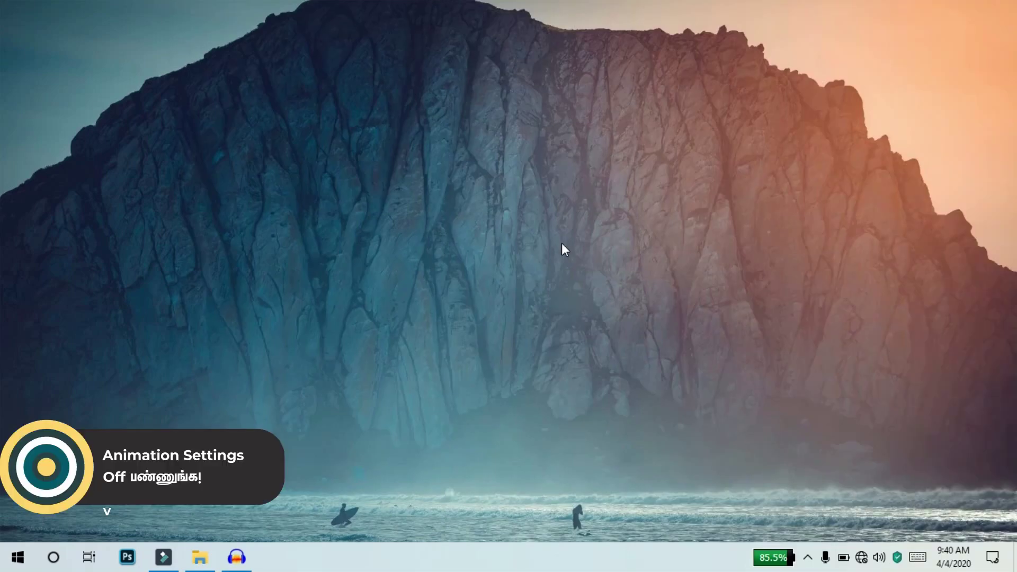
pyautogui.press('super+e')
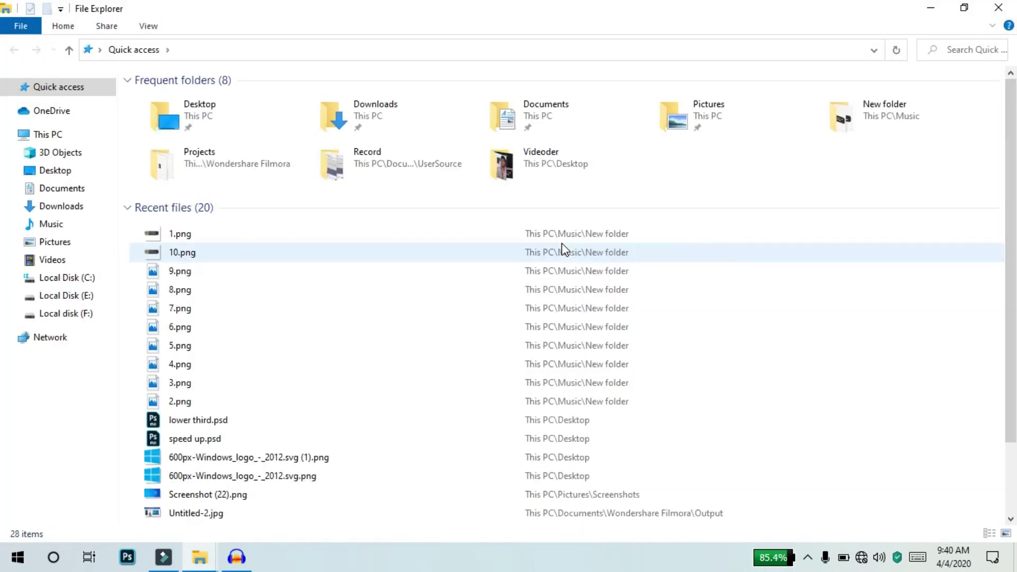
pyautogui.click(1006, 7)
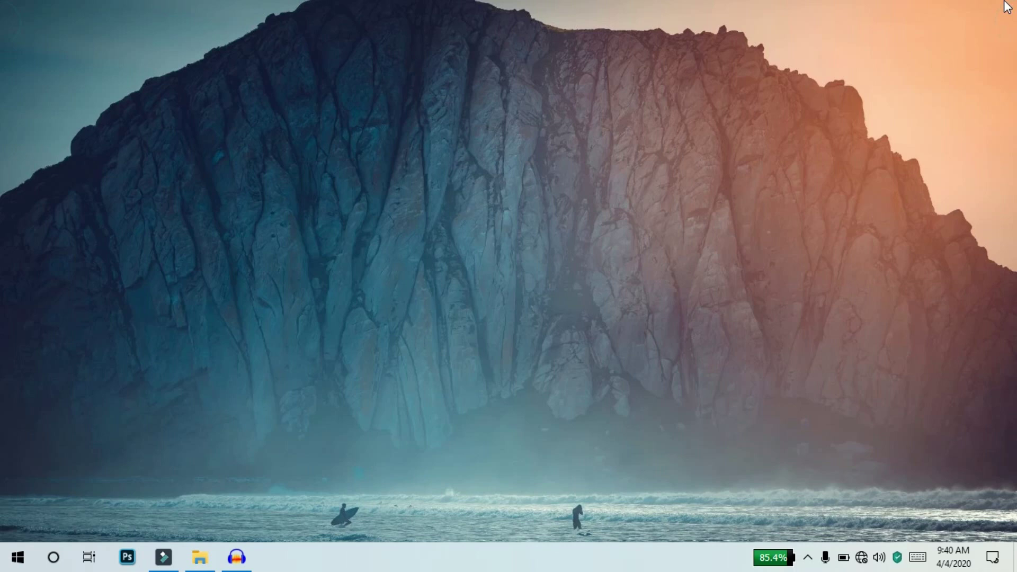
pyautogui.press('super+e')
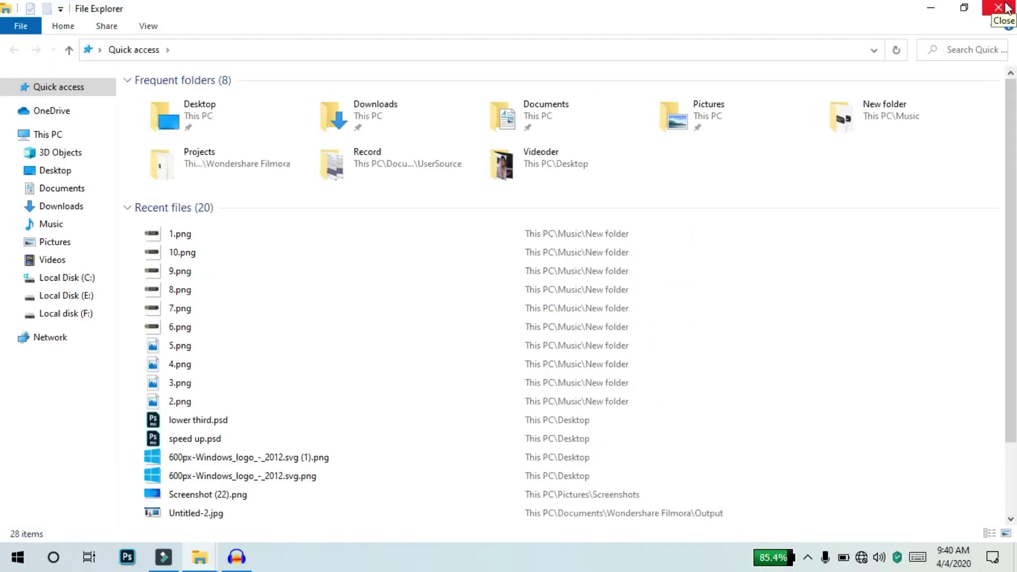
pyautogui.click(1005, 5)
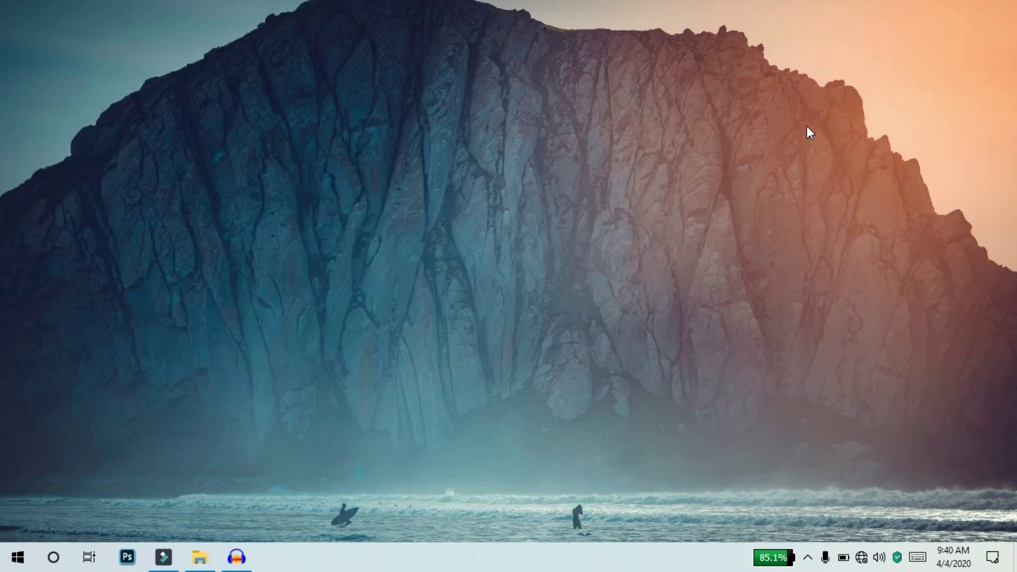
# Search Start for 'view advanced system settings' to open System Properties on the Advanced tab
pyautogui.click(17, 556)
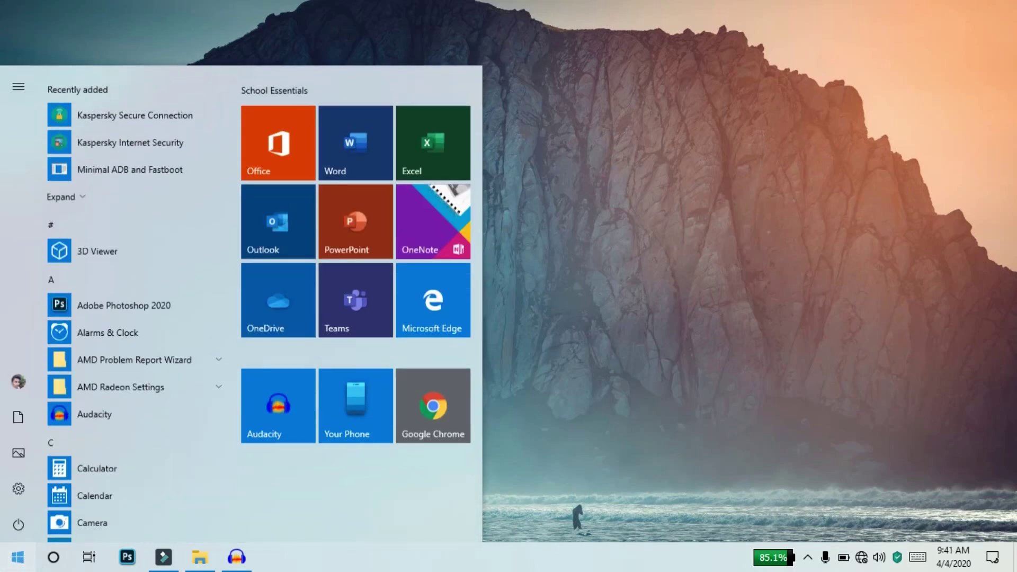
pyautogui.write('view')
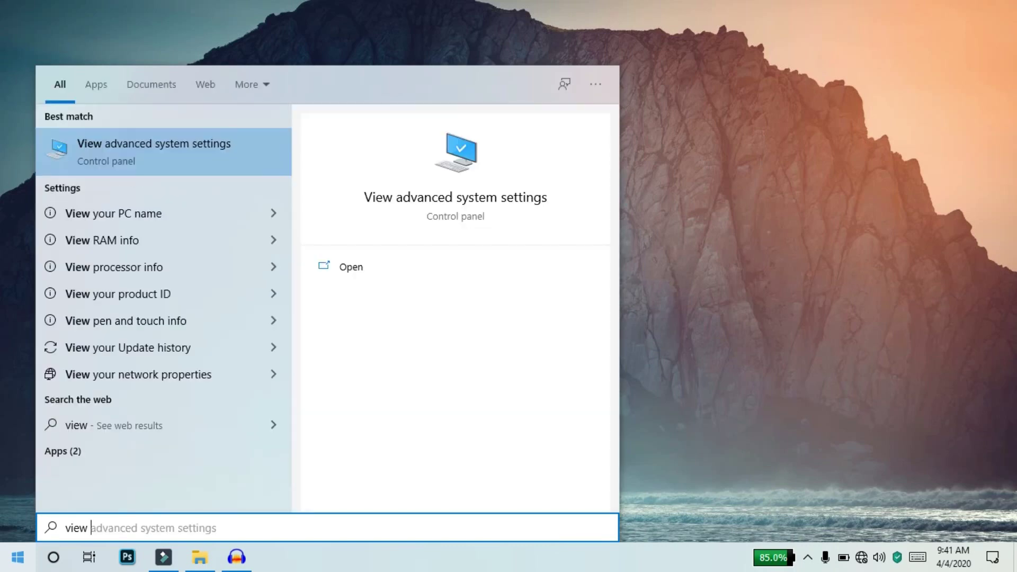
pyautogui.write(' a')
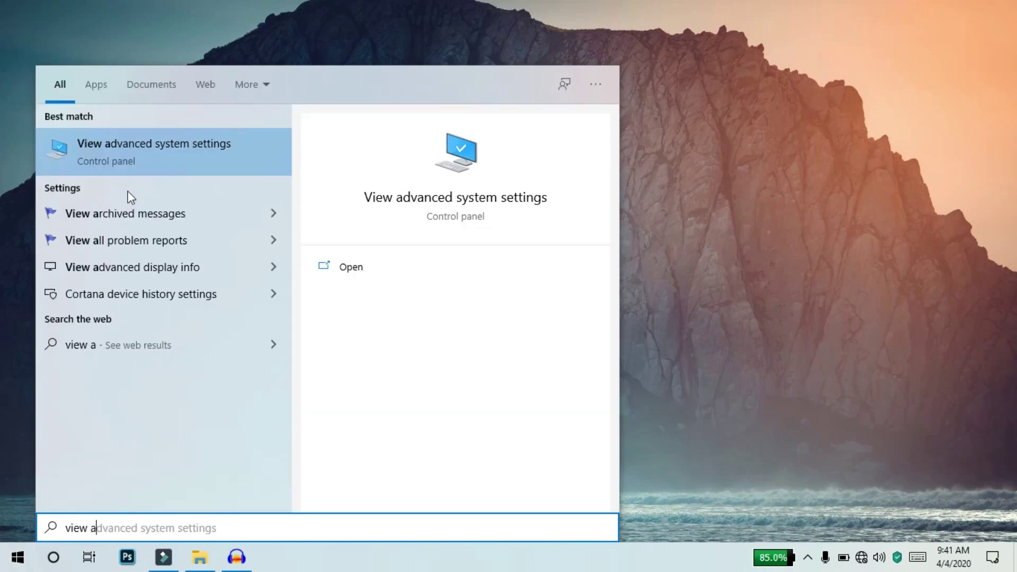
pyautogui.click(173, 151)
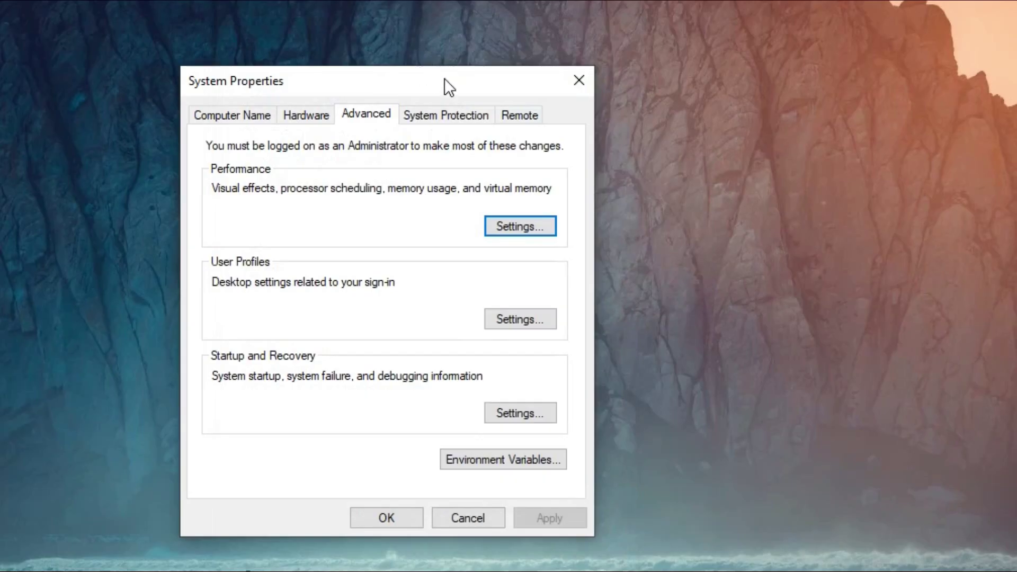
# Open Performance Options and switch the visual effects to Custom
pyautogui.moveTo(444, 78); pyautogui.dragTo(502, 15)
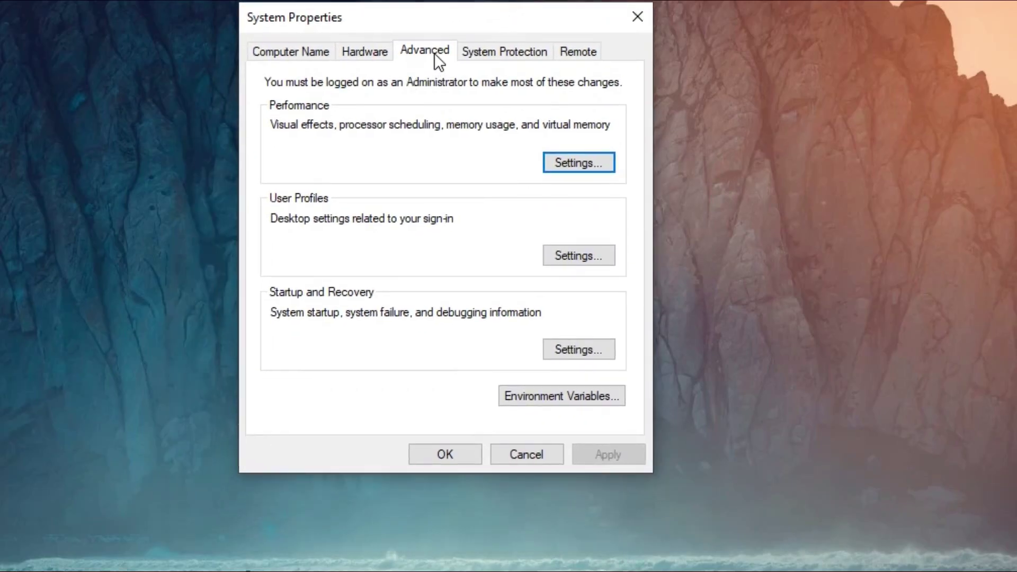
pyautogui.click(581, 157)
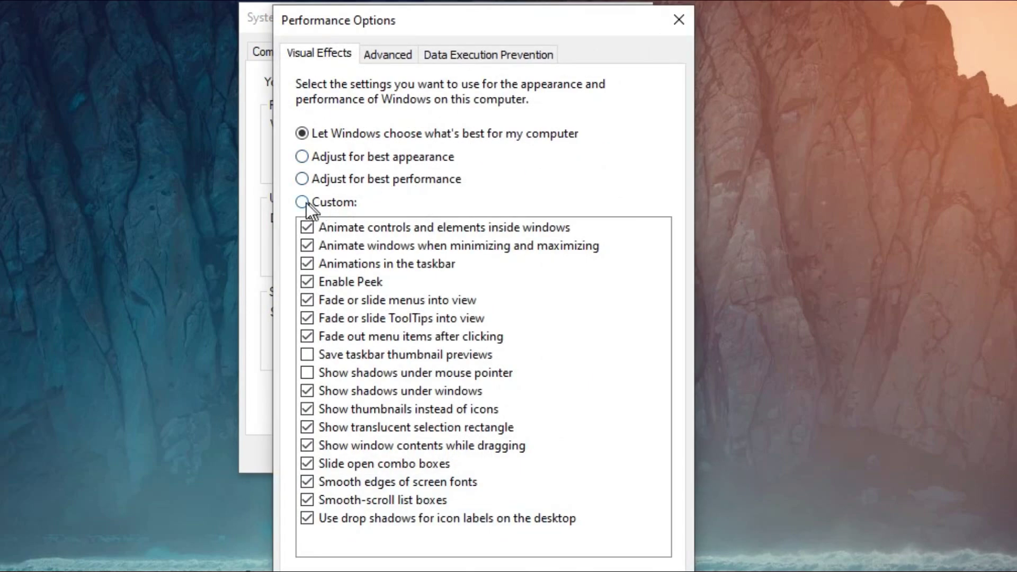
pyautogui.click(339, 201)
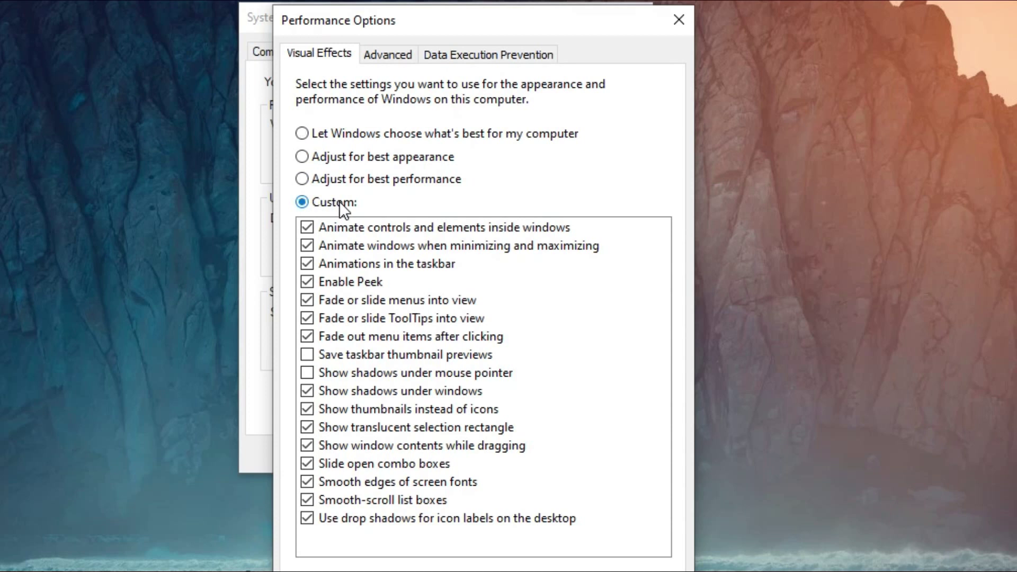
# Uncheck control, window and taskbar animations, menu and tooltip fades, thumbnail saving and pointer shadows, then apply
pyautogui.click(316, 231)
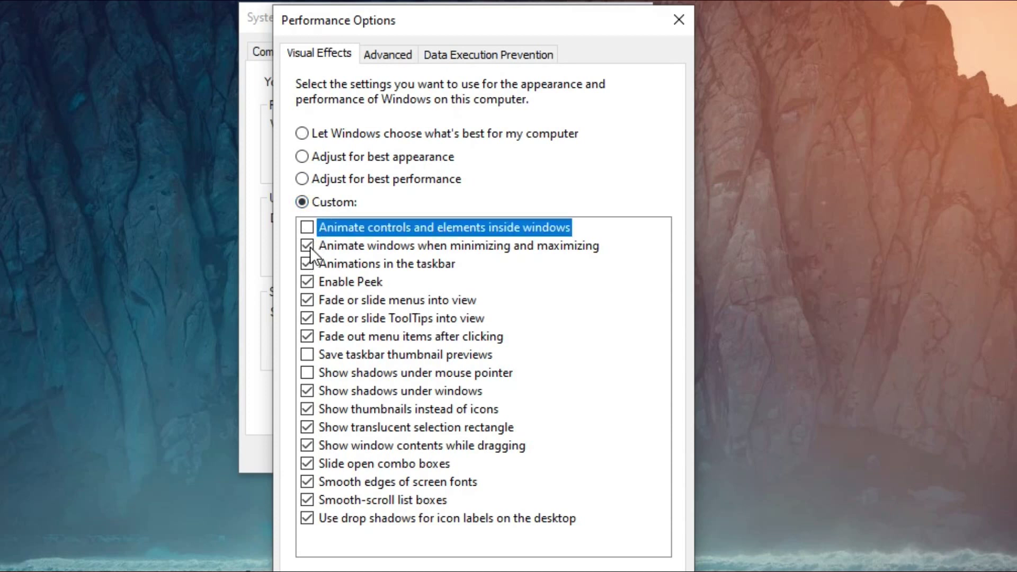
pyautogui.click(308, 245)
pyautogui.click(308, 263)
pyautogui.click(306, 300)
pyautogui.click(305, 318)
pyautogui.click(306, 354)
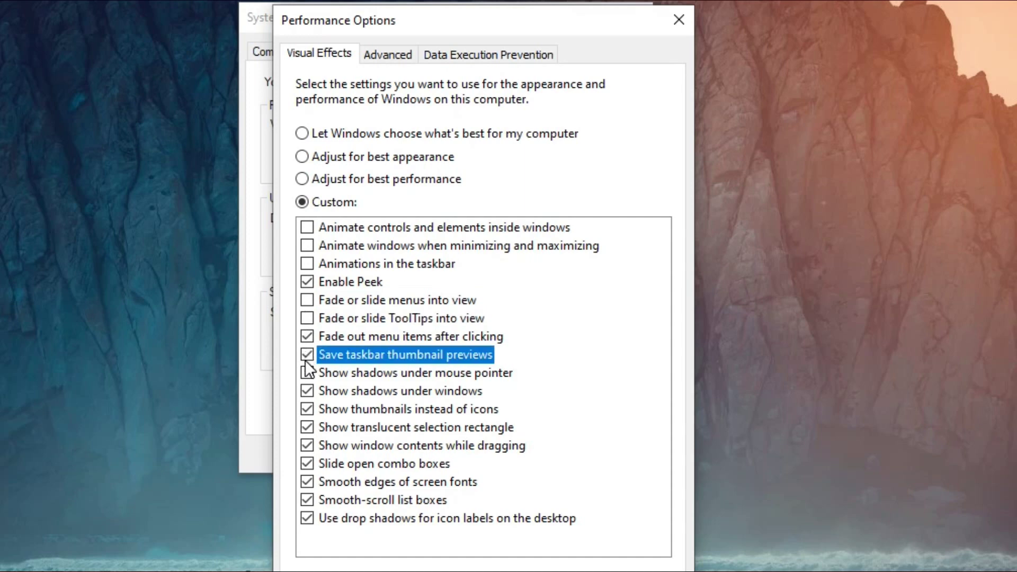
pyautogui.click(307, 372)
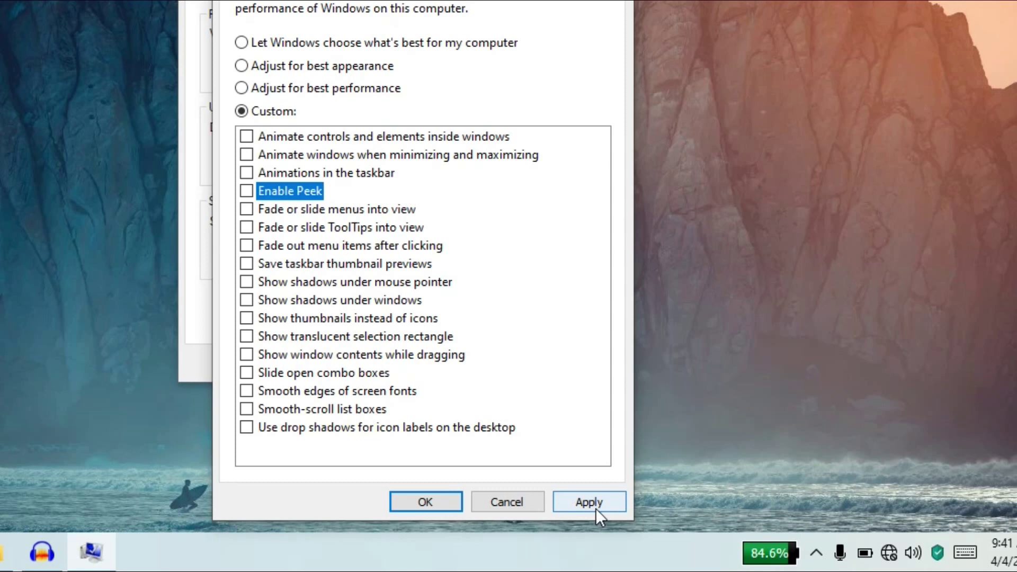
pyautogui.click(594, 504)
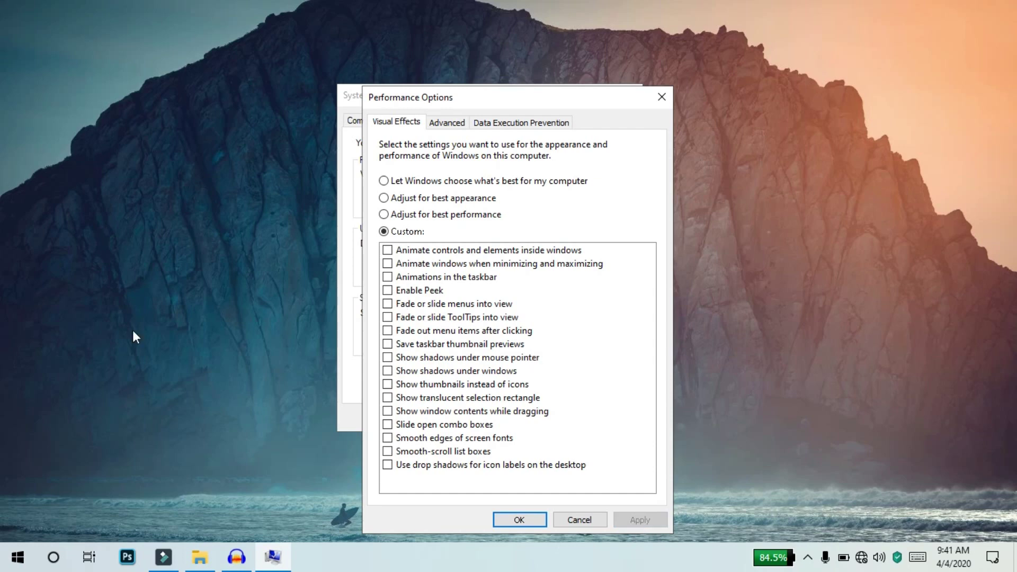
# Toggle the Start menu repeatedly to check that its animations are gone
pyautogui.click(10, 565)
pyautogui.click(10, 566)
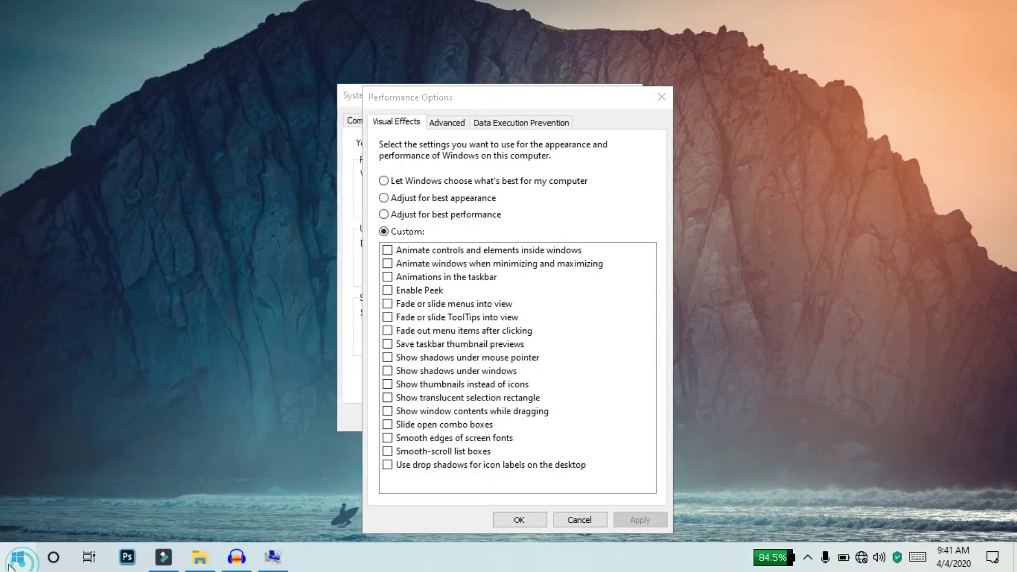
pyautogui.click(11, 565)
pyautogui.click(10, 564)
pyautogui.click(11, 564)
pyautogui.click(11, 565)
pyautogui.click(10, 565)
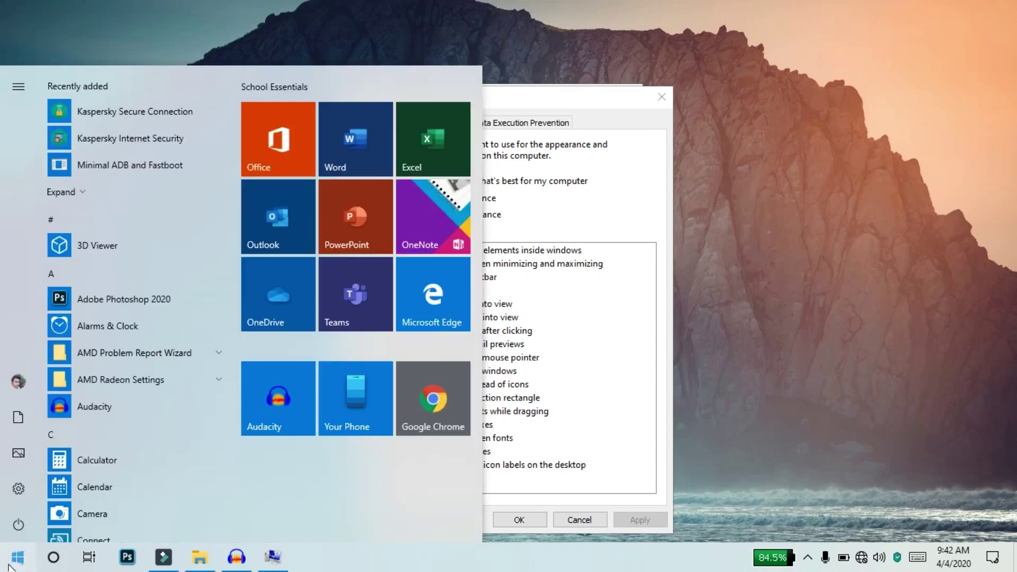
pyautogui.click(11, 565)
pyautogui.click(10, 564)
pyautogui.click(11, 565)
pyautogui.click(10, 565)
pyautogui.click(10, 565)
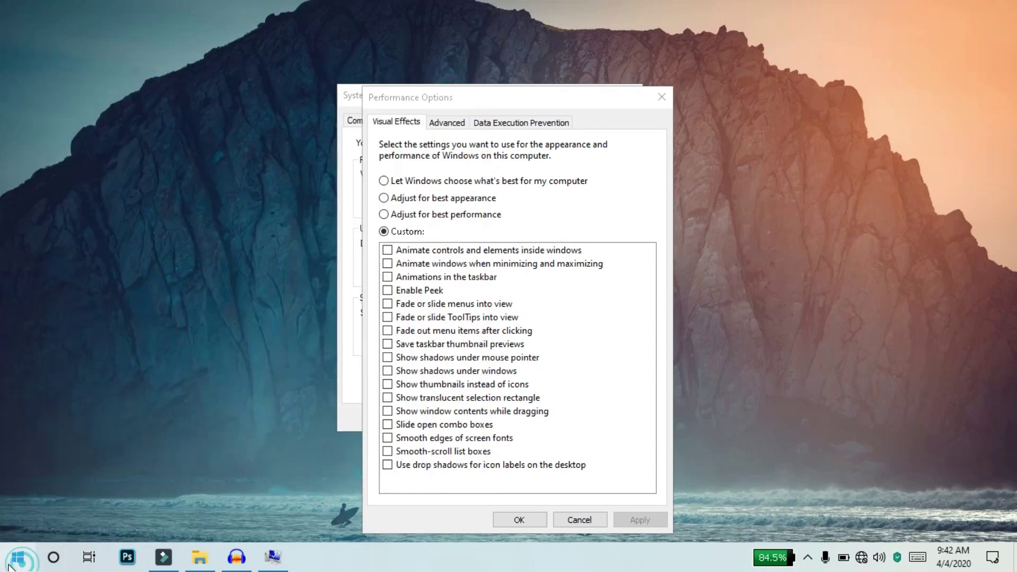
pyautogui.click(11, 565)
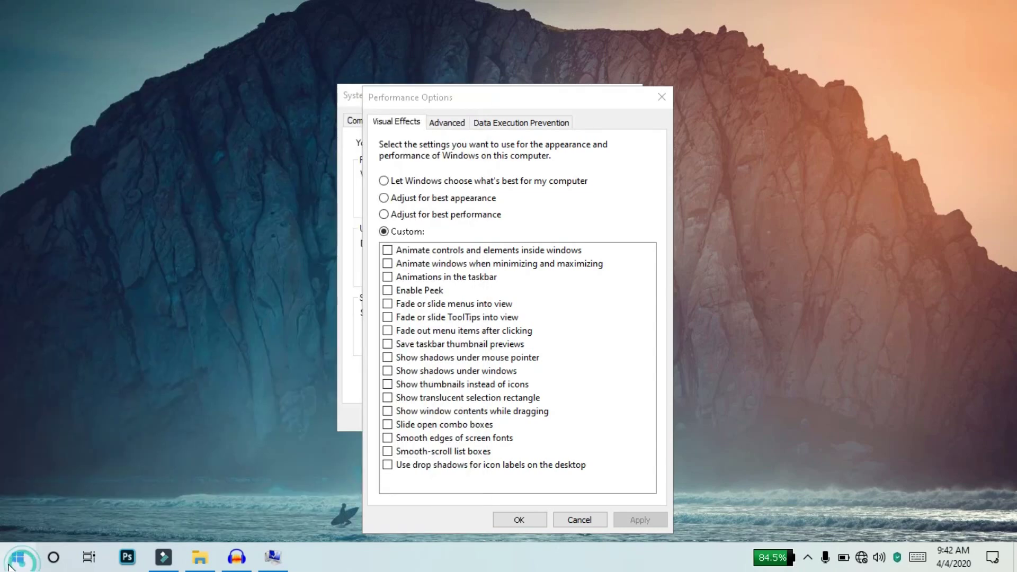
# Confirm Performance Options with OK and turn Show desktop icons back on
pyautogui.click(531, 519)
pyautogui.click(724, 114)
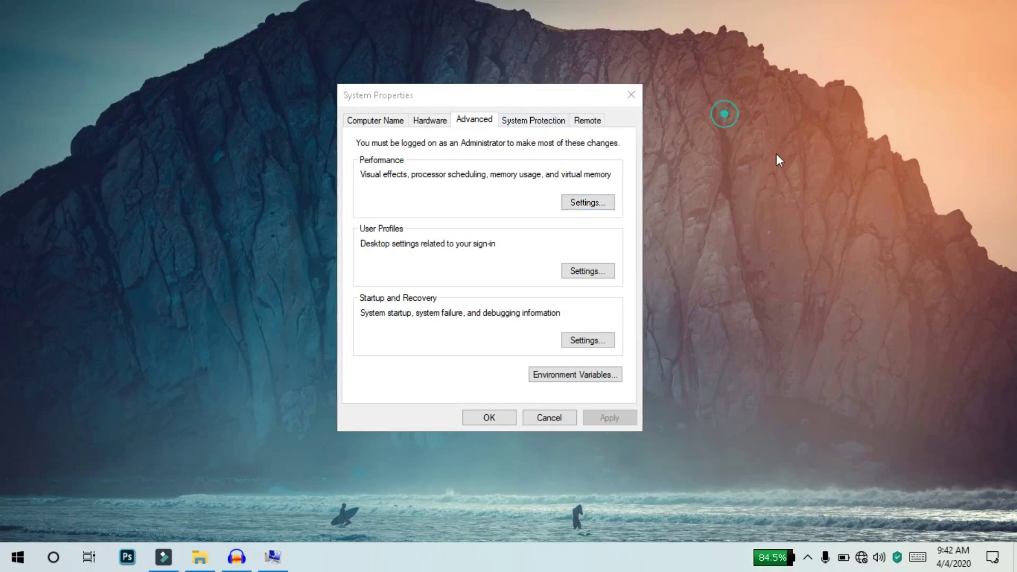
pyautogui.click(824, 149)
pyautogui.click(829, 151)
pyautogui.click(830, 146)
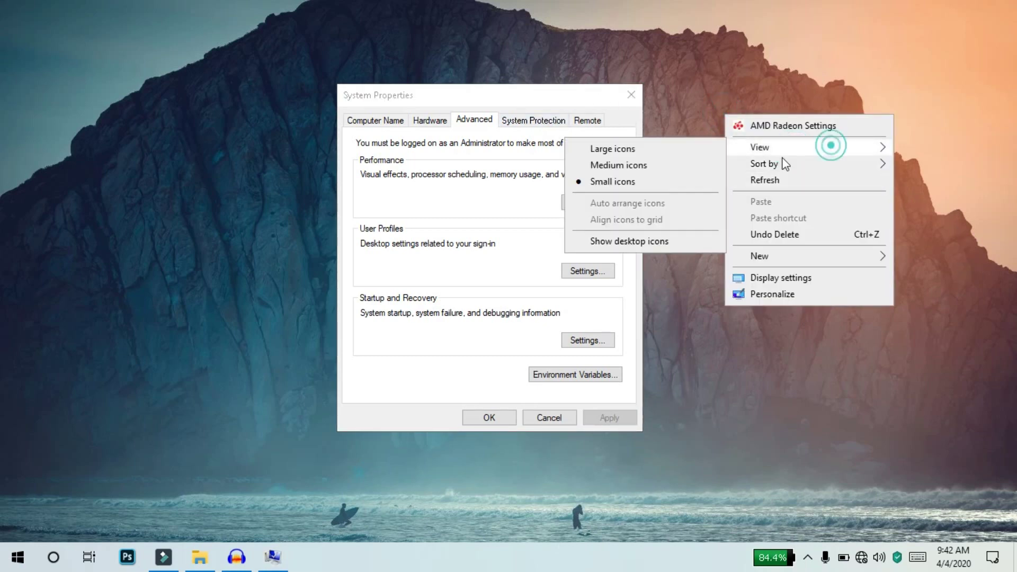
pyautogui.click(674, 238)
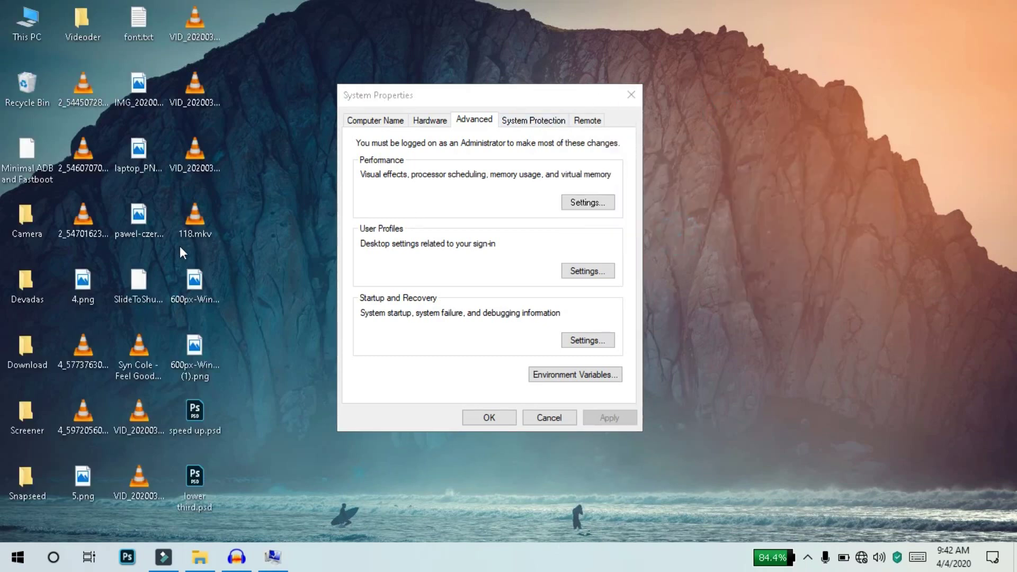
pyautogui.doubleClick(28, 27)
pyautogui.hotkey('alt', 'F4')
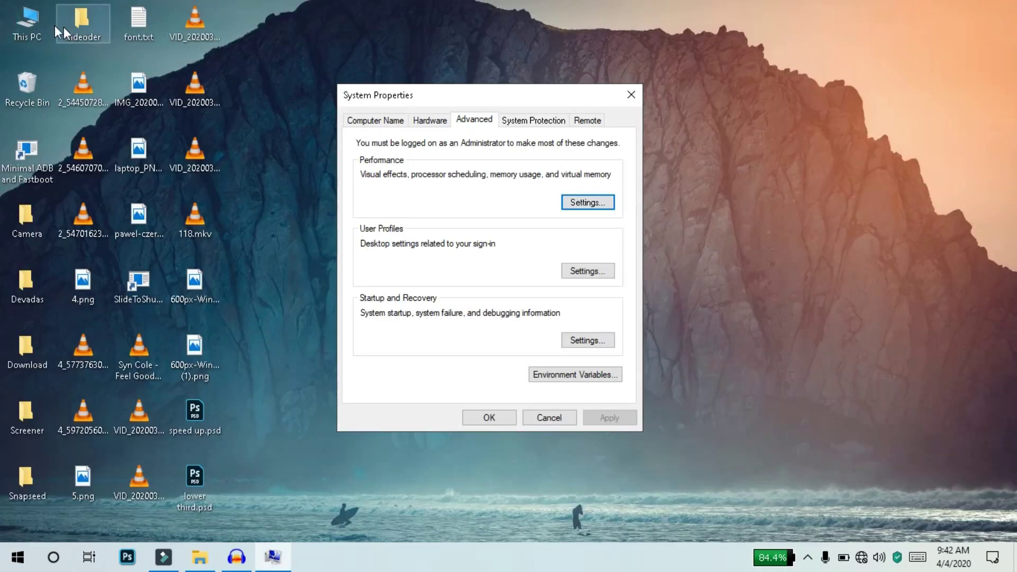
pyautogui.doubleClick(22, 23)
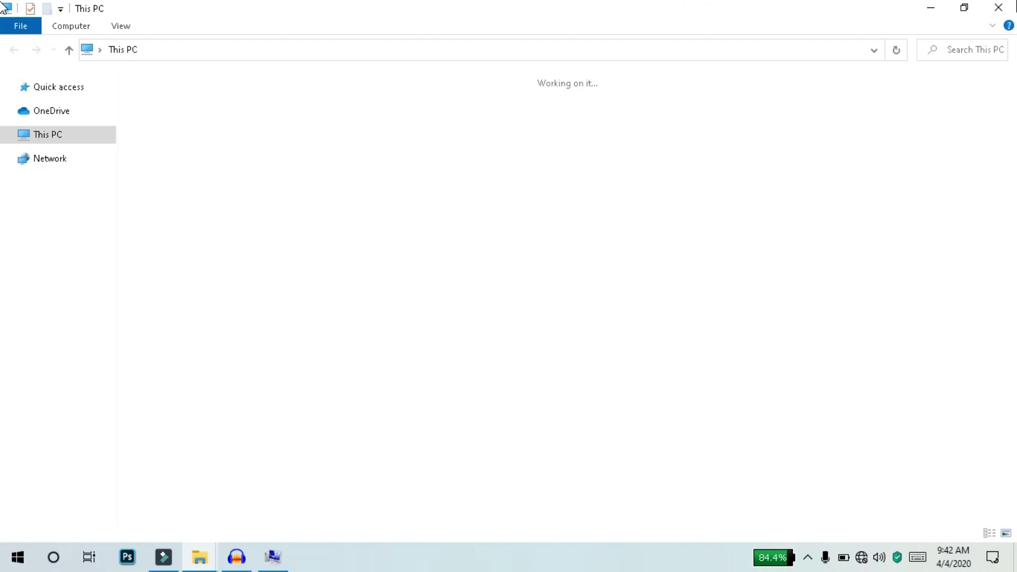
pyautogui.hotkey('alt', 'F4')
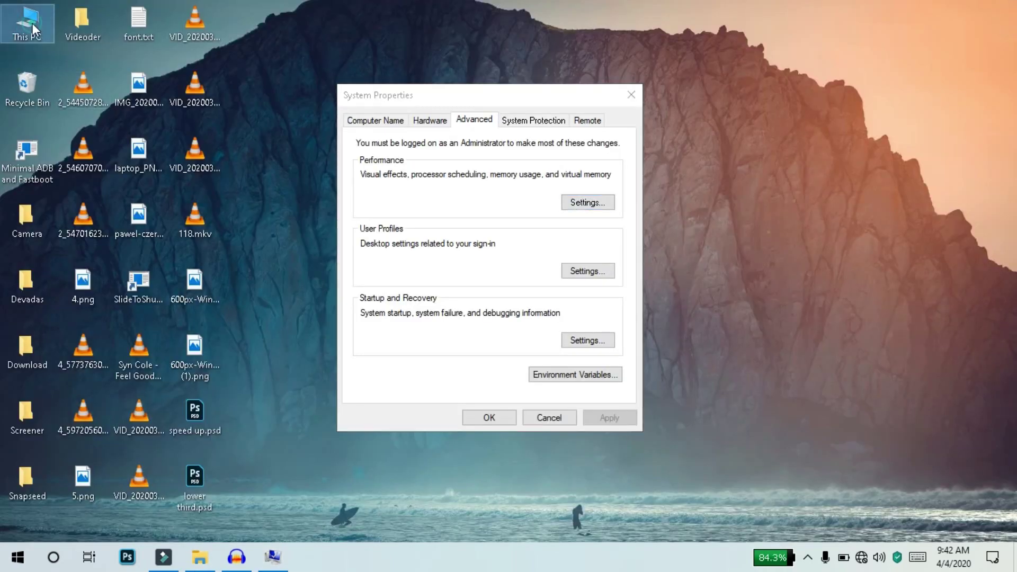
pyautogui.doubleClick(32, 24)
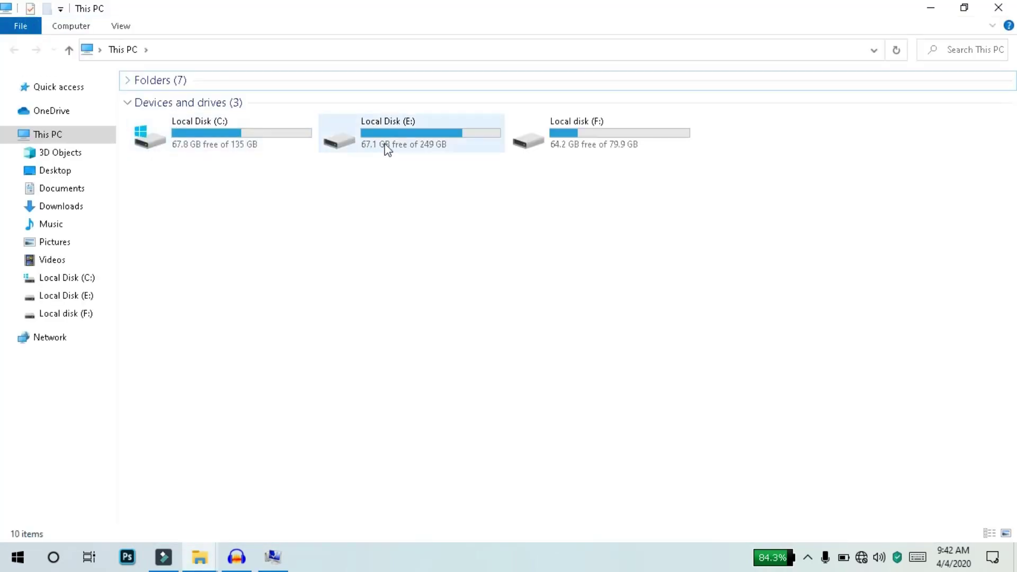
pyautogui.click(426, 144)
pyautogui.doubleClick(424, 142)
pyautogui.doubleClick(398, 129)
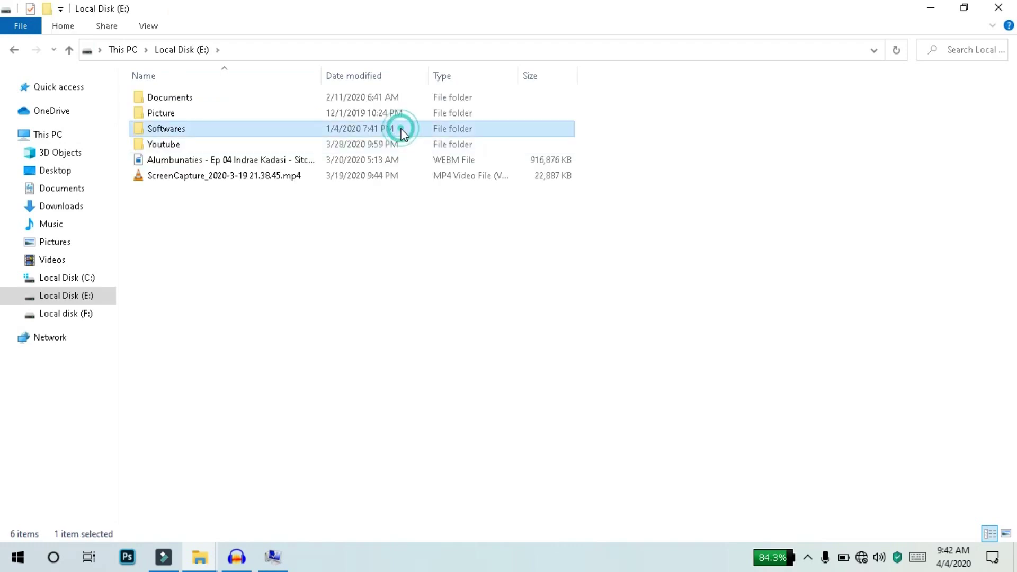
pyautogui.click(200, 51)
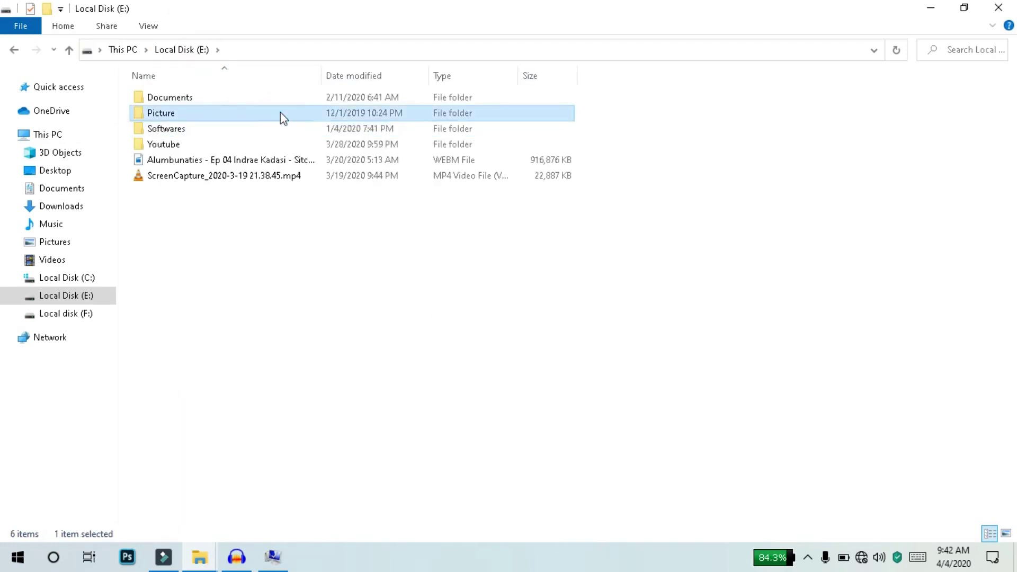
pyautogui.doubleClick(281, 112)
pyautogui.click(84, 312)
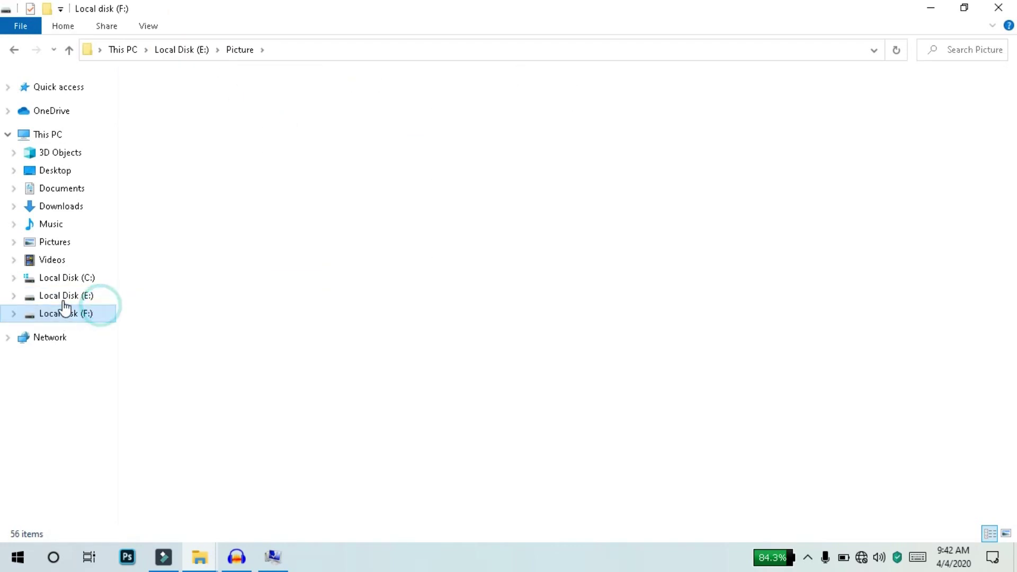
pyautogui.click(65, 297)
pyautogui.click(68, 278)
pyautogui.click(60, 242)
pyautogui.click(64, 224)
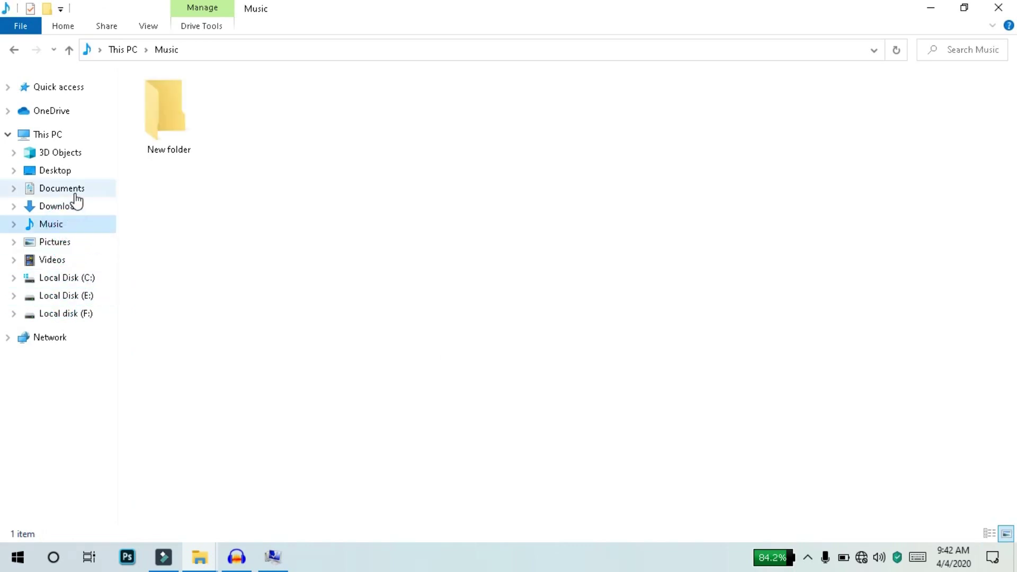
pyautogui.click(76, 194)
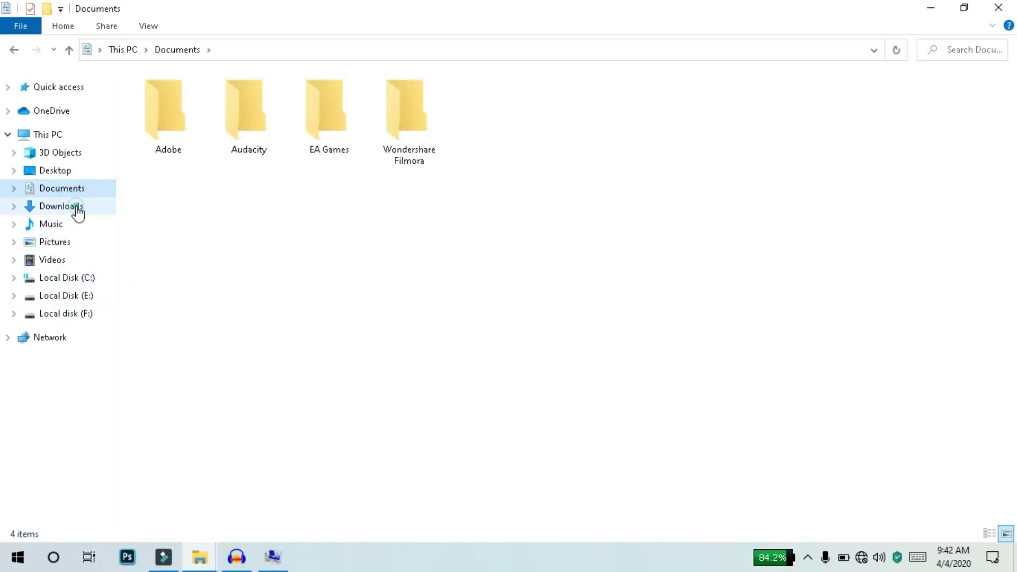
pyautogui.click(75, 209)
pyautogui.click(76, 243)
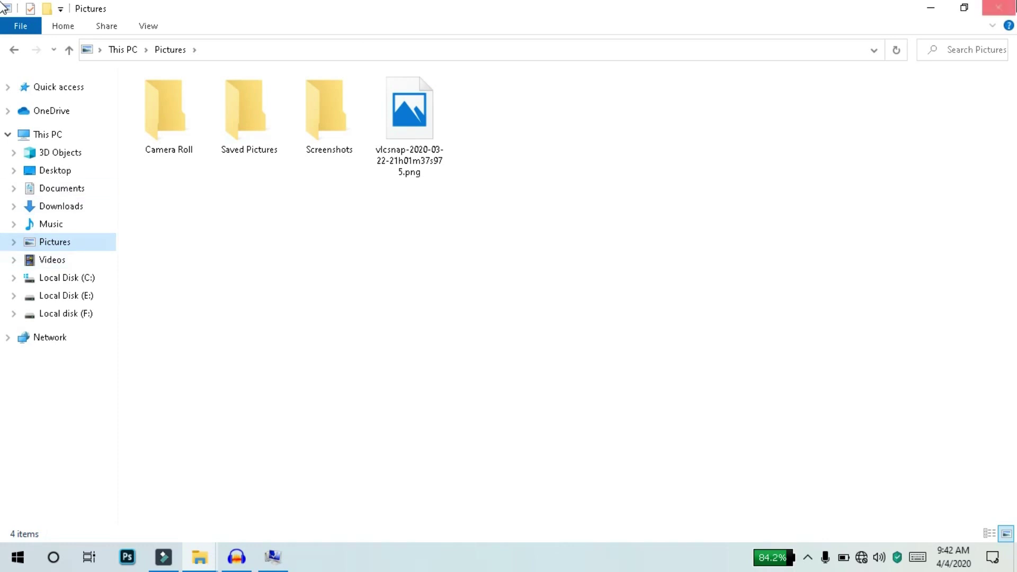
pyautogui.click(998, 7)
pyautogui.click(18, 558)
pyautogui.click(17, 558)
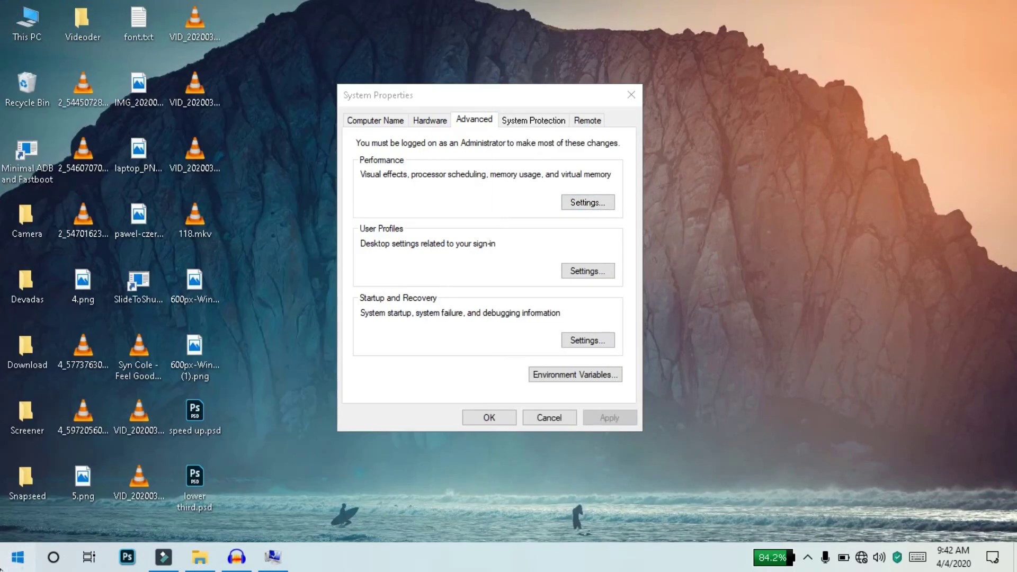
pyautogui.click(2, 569)
pyautogui.click(1, 569)
pyautogui.click(1, 569)
pyautogui.click(1, 569)
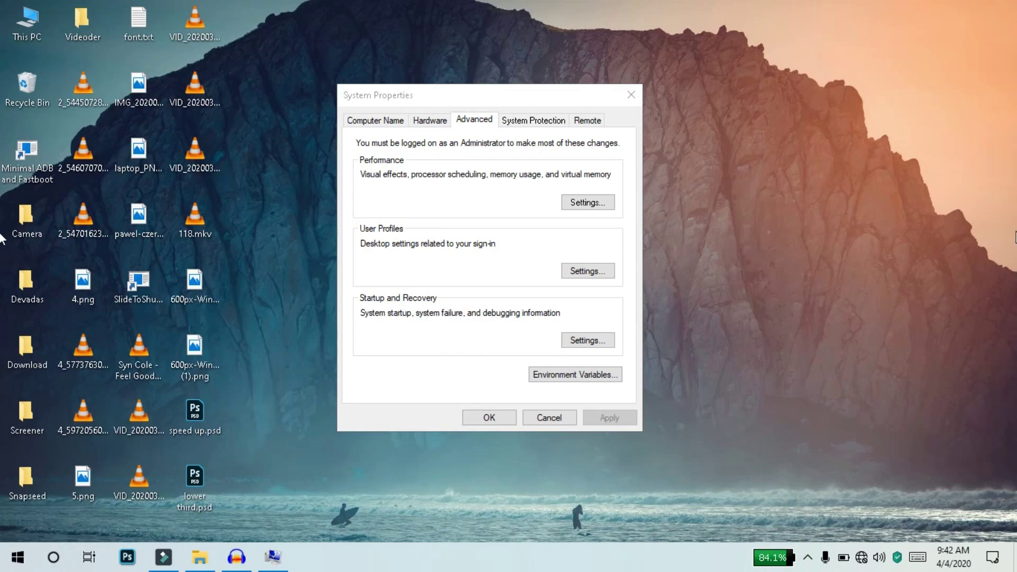
# Uncheck Show desktop icons in the desktop's View menu
pyautogui.rightClick(784, 155)
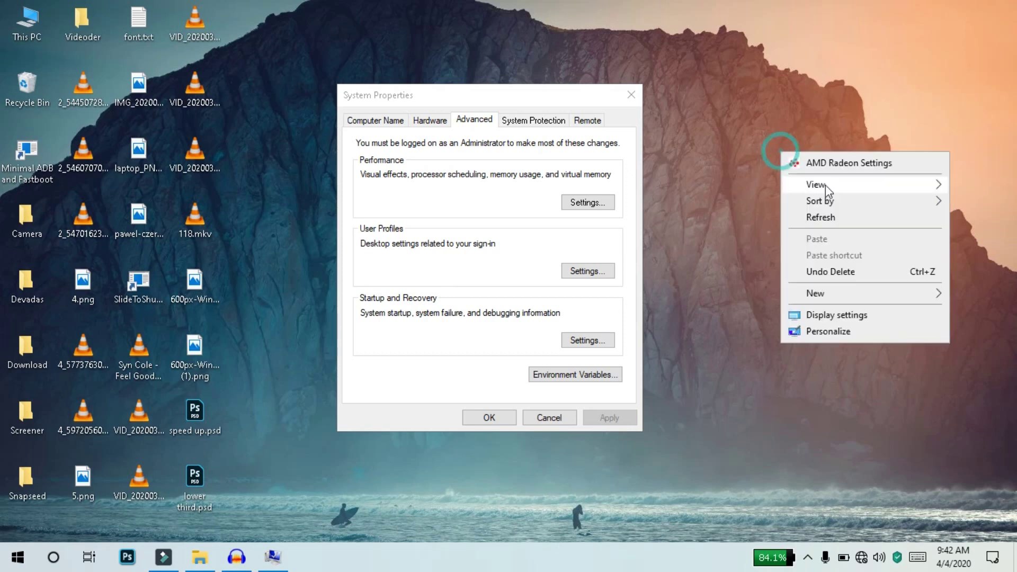
pyautogui.click(823, 195)
pyautogui.click(721, 280)
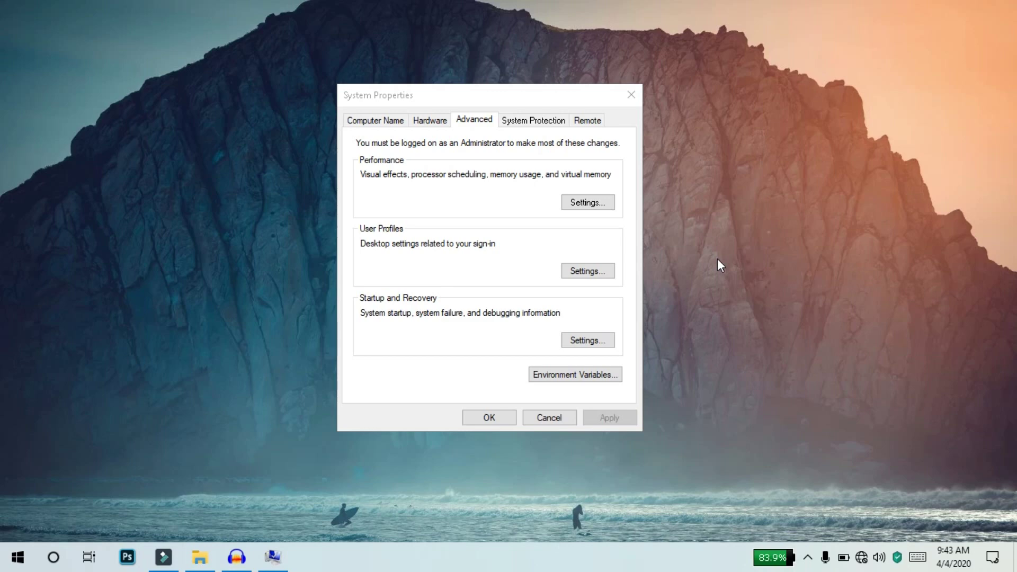
# Set visual effects to 'Let Windows choose what's best for my computer' and apply
pyautogui.click(587, 201)
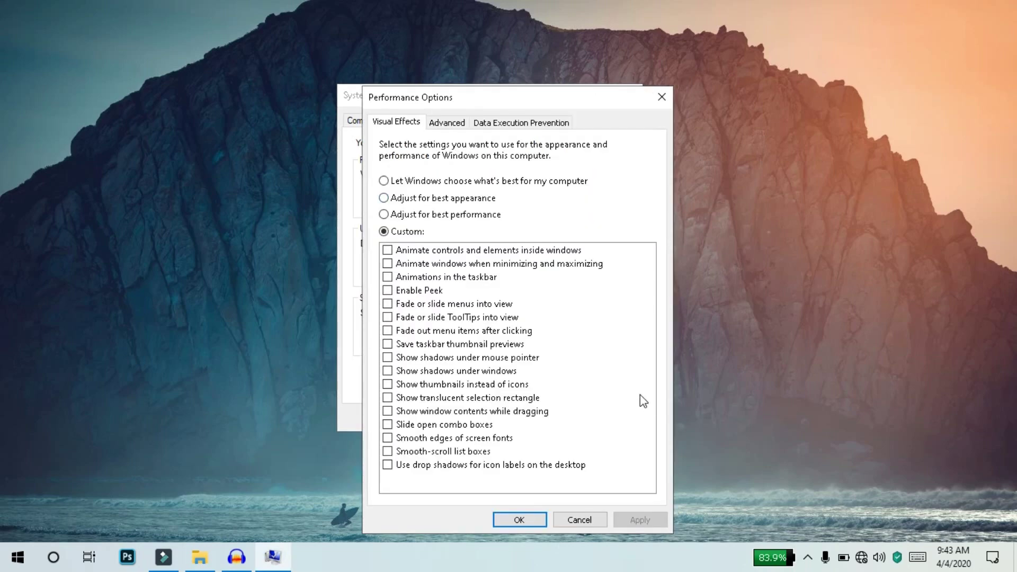
pyautogui.click(416, 182)
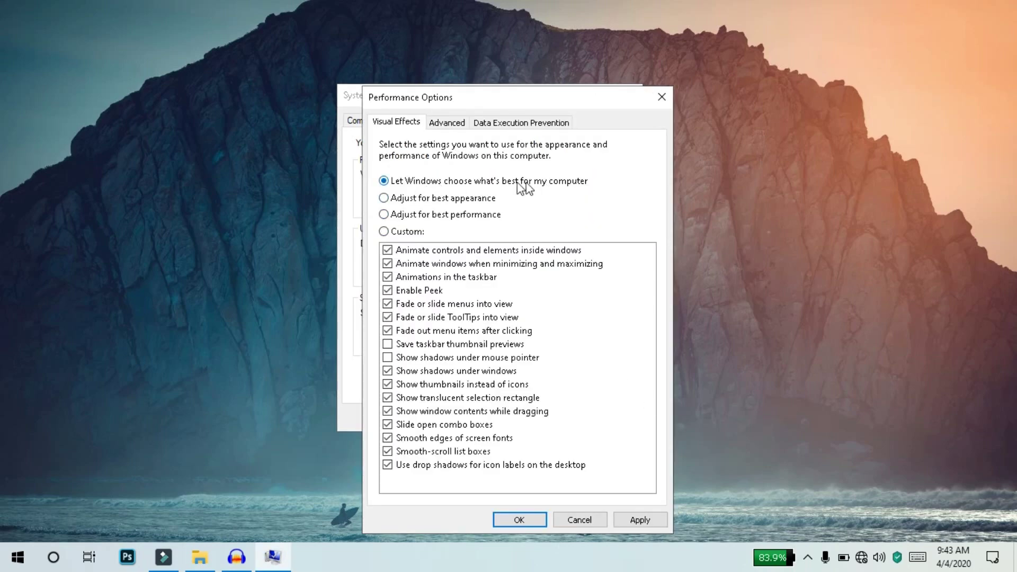
pyautogui.click(631, 518)
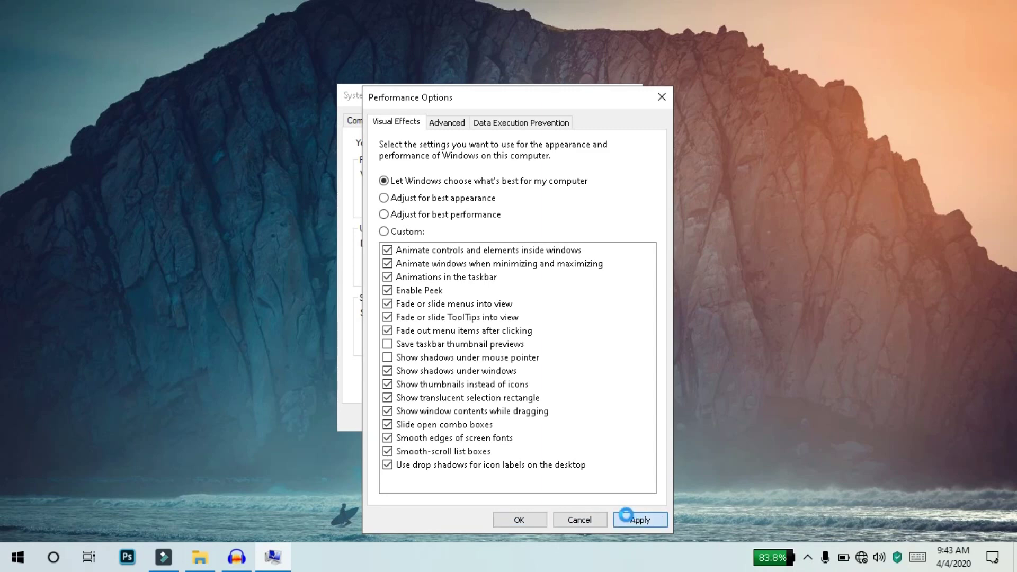
pyautogui.press('Escape')
# Open and close the Start menu several times to see the restored animations
pyautogui.press('super')
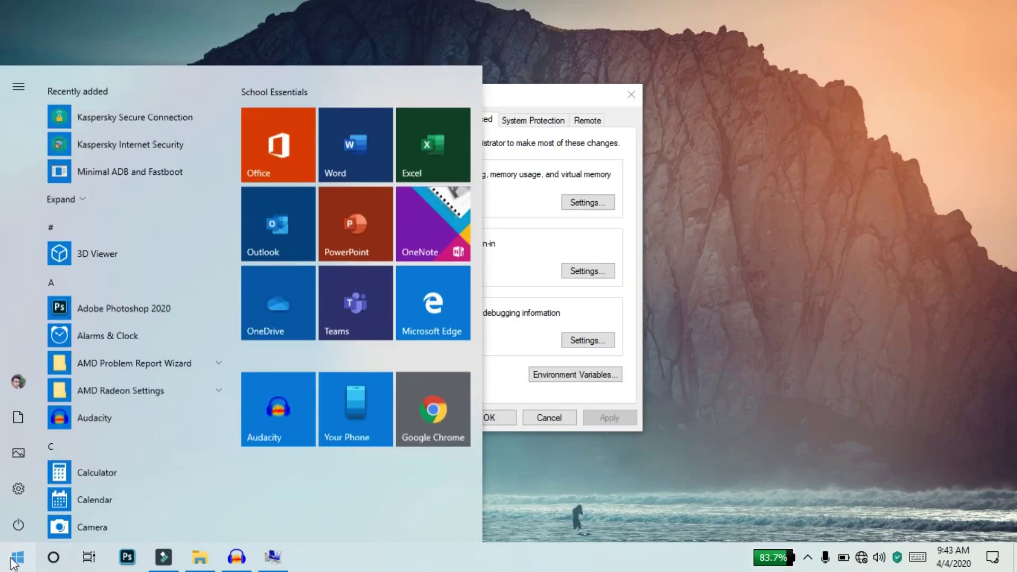
pyautogui.press('super')
pyautogui.click(20, 562)
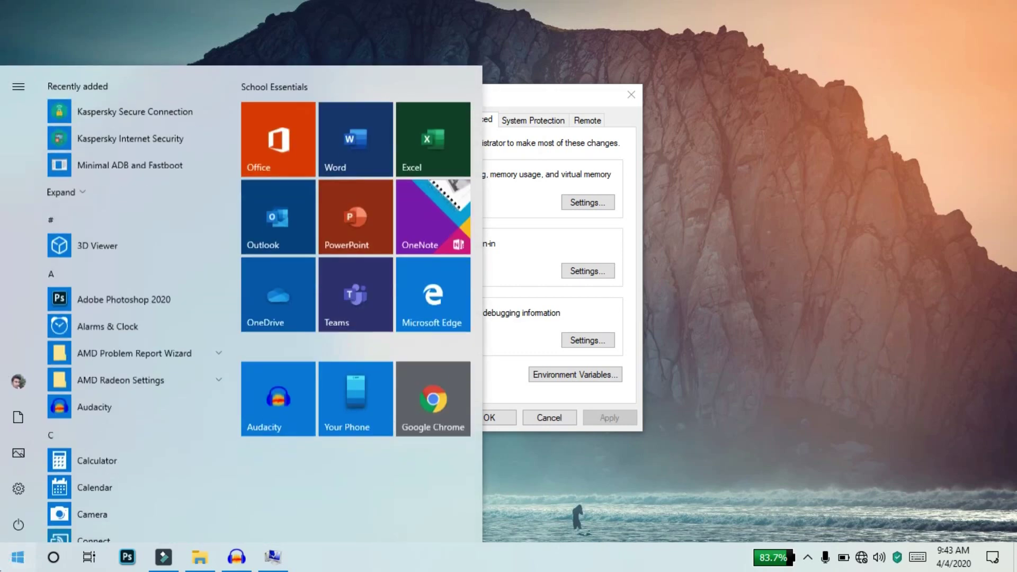
pyautogui.click(20, 562)
pyautogui.click(18, 557)
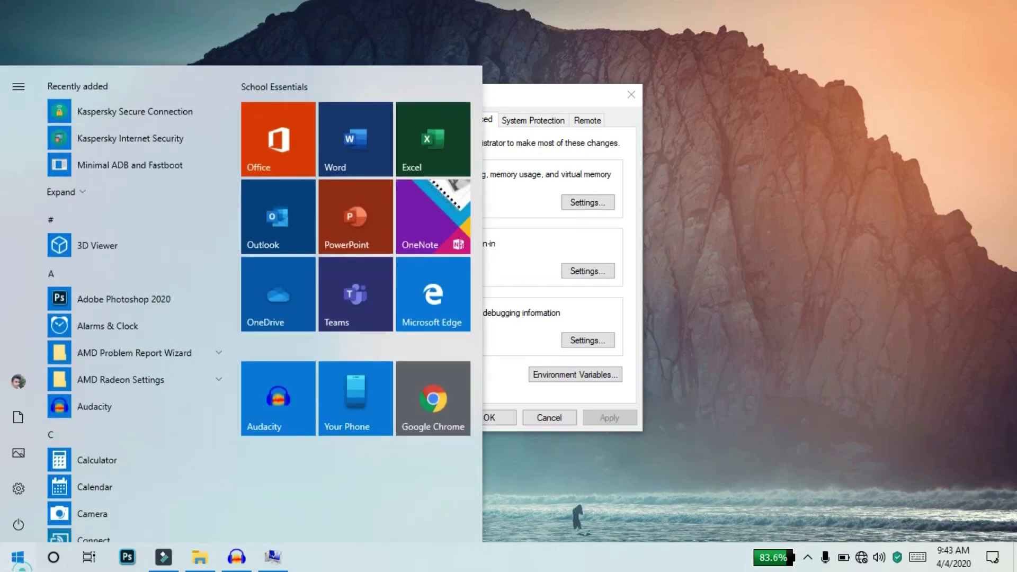
pyautogui.click(18, 558)
pyautogui.click(18, 557)
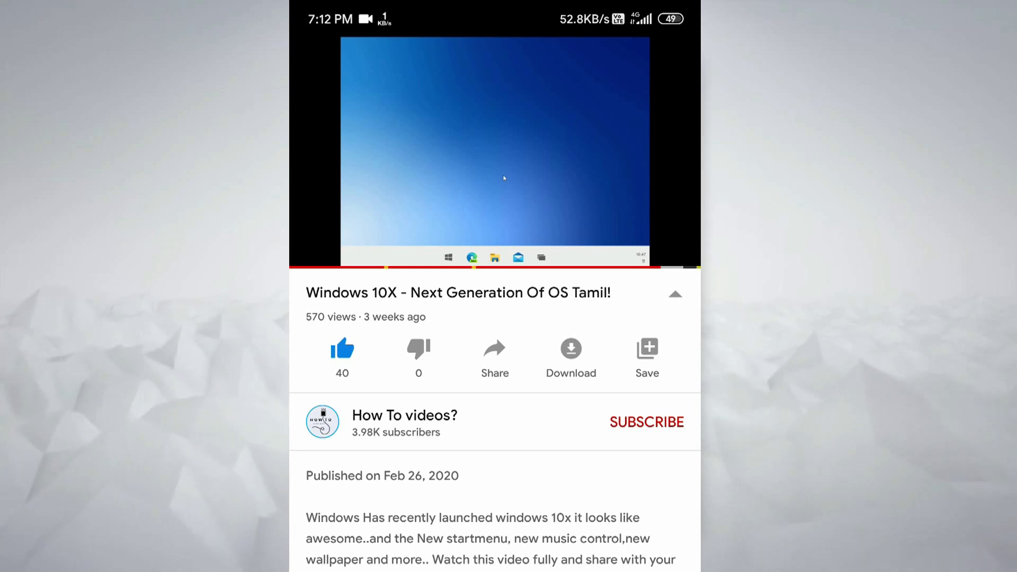
# Subscribe to How To videos? and set its notification bell to All
pyautogui.click(646, 421)
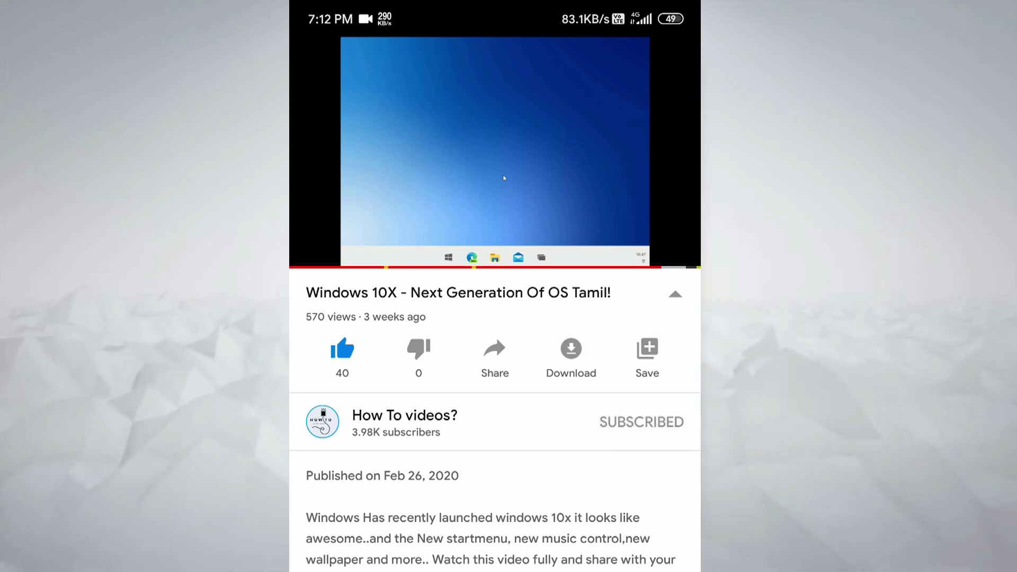
pyautogui.click(675, 421)
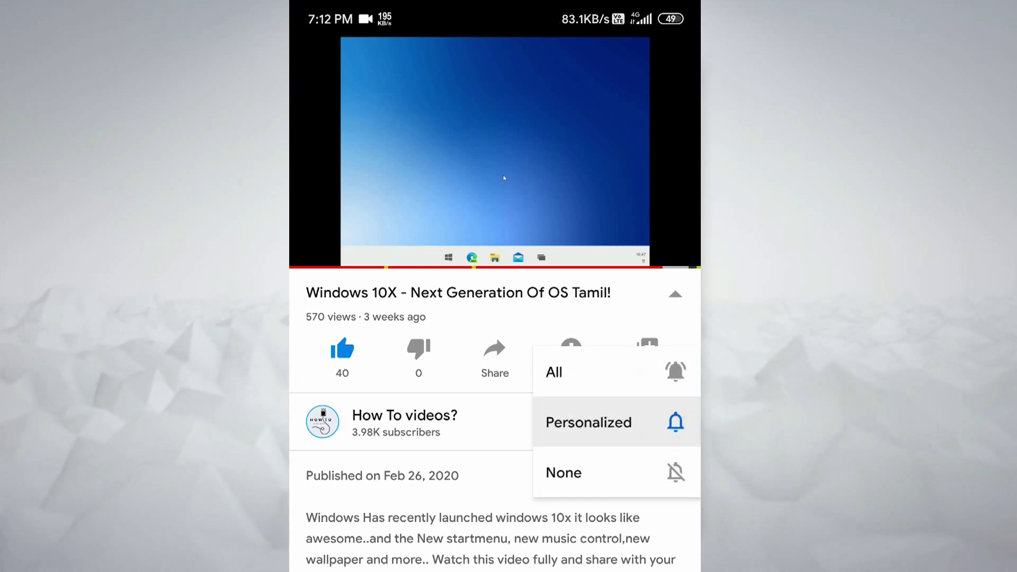
pyautogui.click(657, 371)
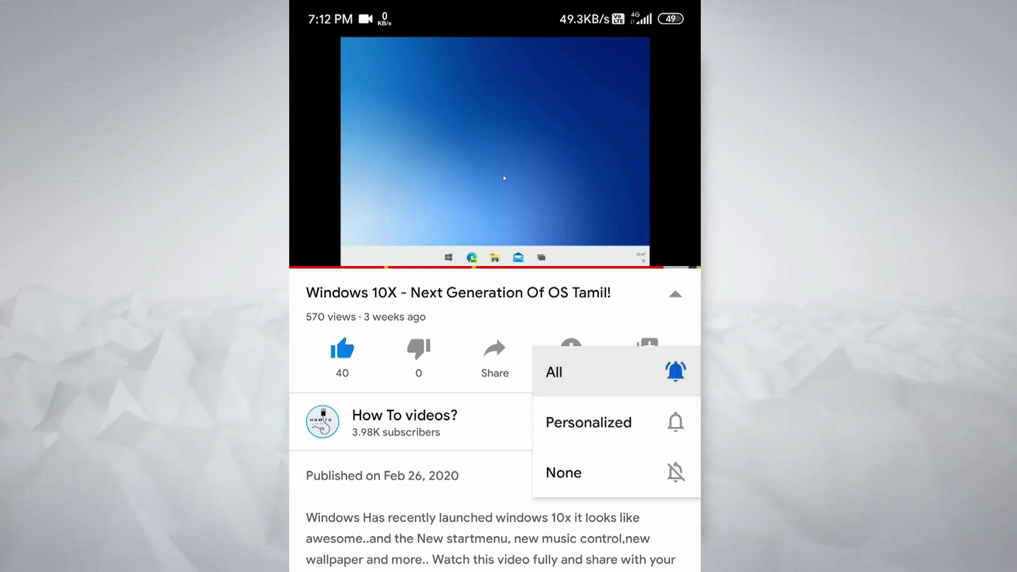